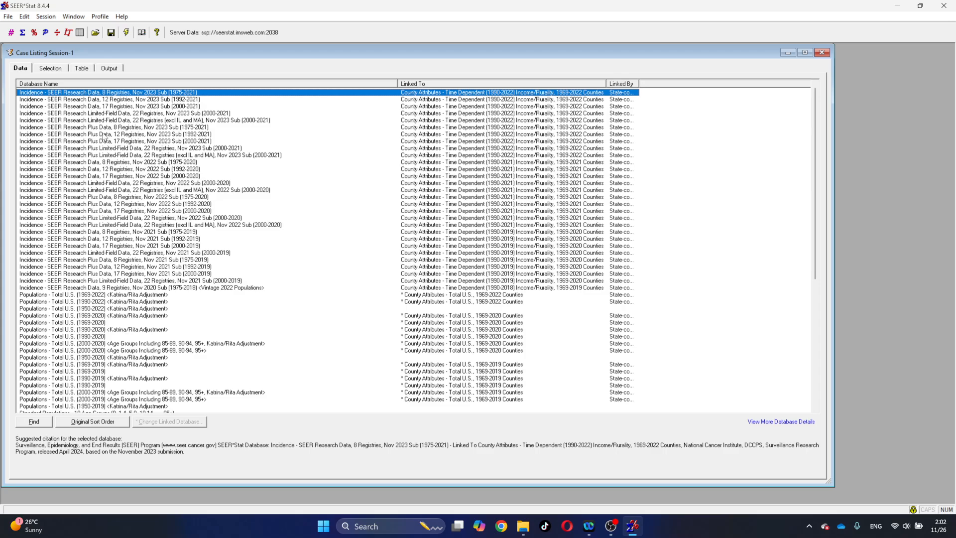
# Step: Choose the SEER Research Plus Data, 17 Registries, Nov 2023 Sub (2000-2021) incidence database and show the session's case selection criteria
pyautogui.click(109, 142)
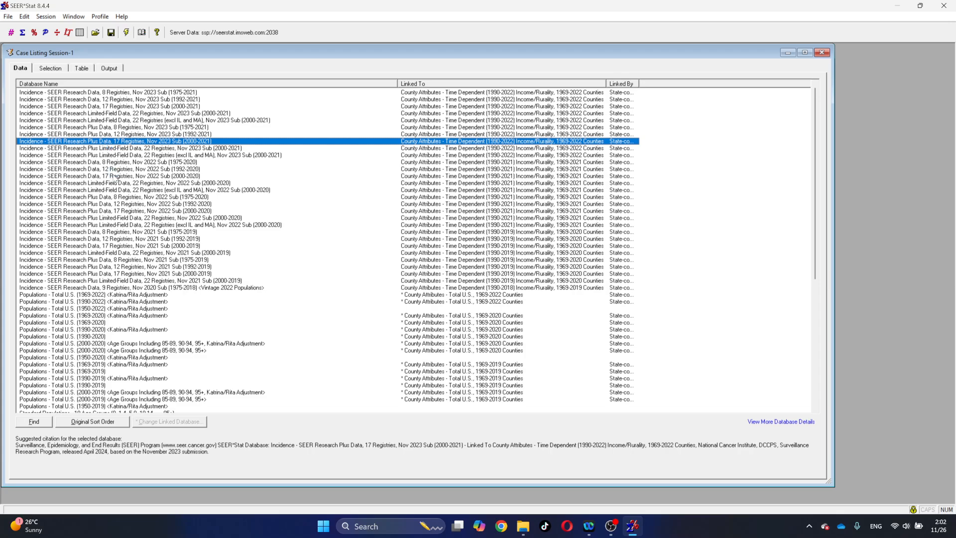
pyautogui.click(54, 69)
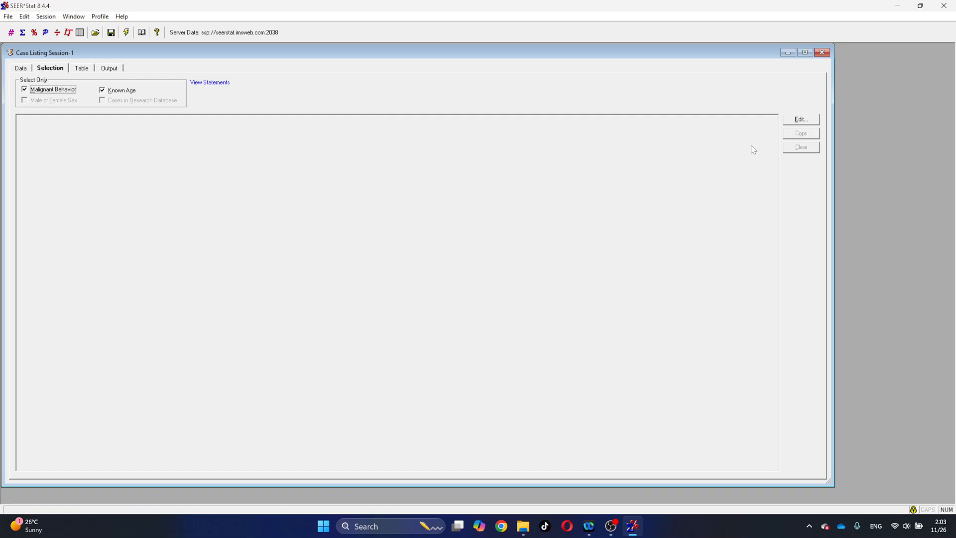
# Step: Add a case selection statement limiting Site recode ICD-O-3/WHO 2008 to Tongue
pyautogui.click(805, 121)
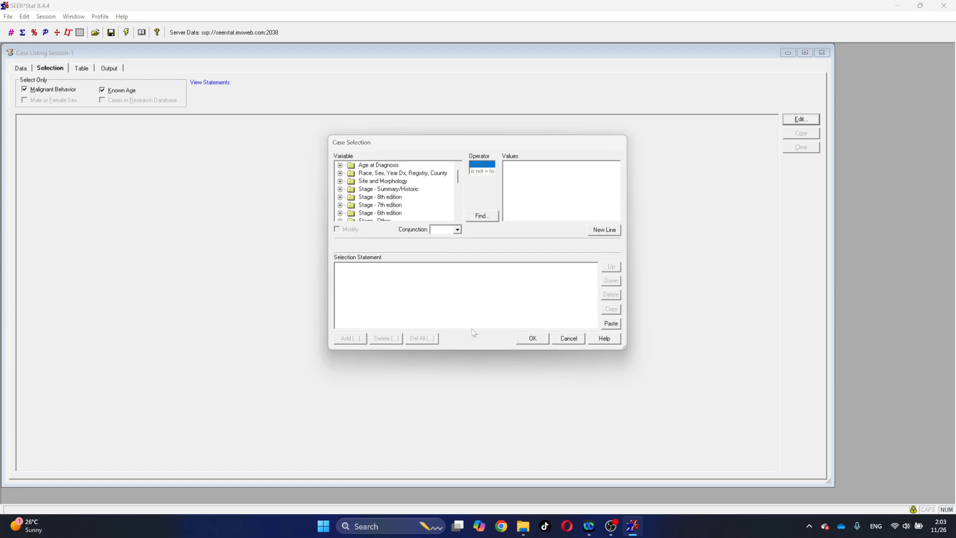
pyautogui.moveTo(468, 349); pyautogui.dragTo(478, 468)
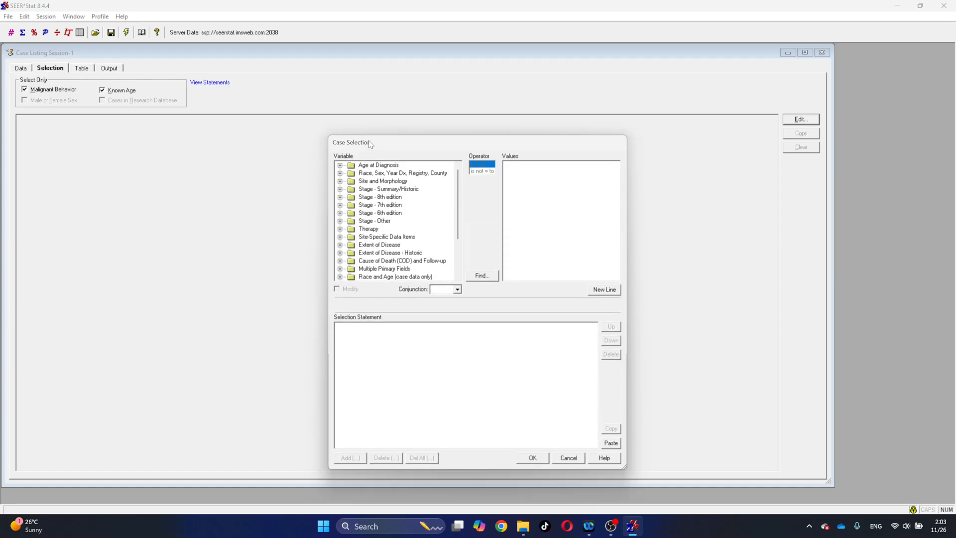
pyautogui.click(341, 182)
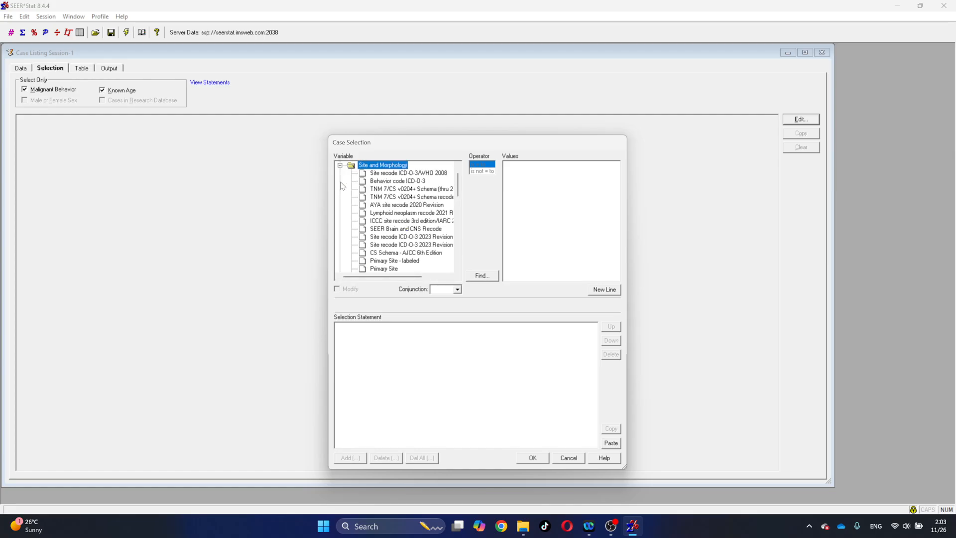
pyautogui.click(389, 174)
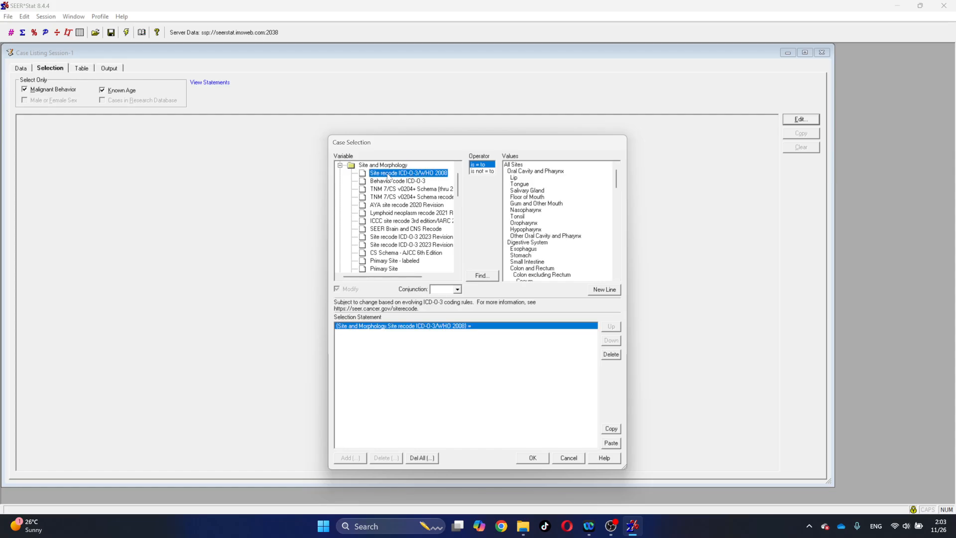
pyautogui.moveTo(626, 277); pyautogui.dragTo(808, 279)
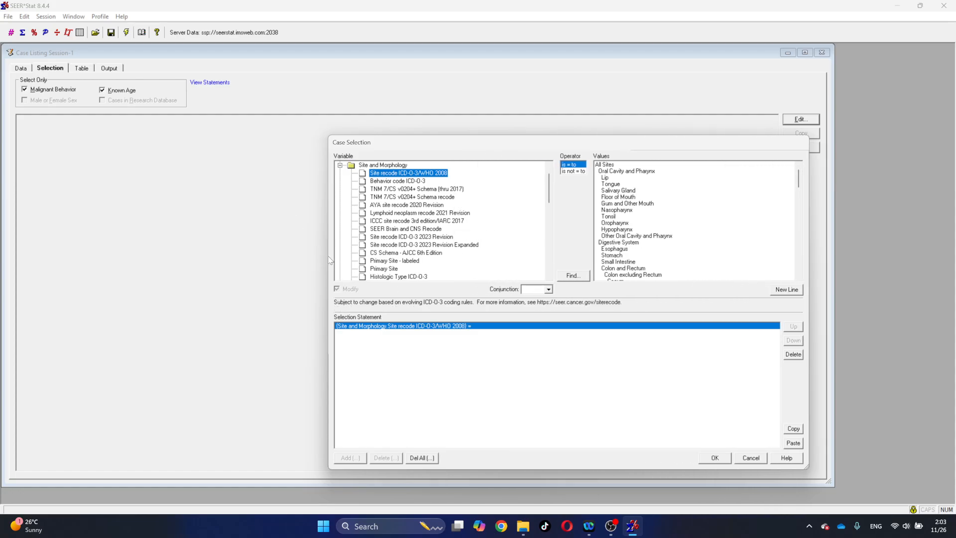
pyautogui.moveTo(459, 147); pyautogui.dragTo(285, 136)
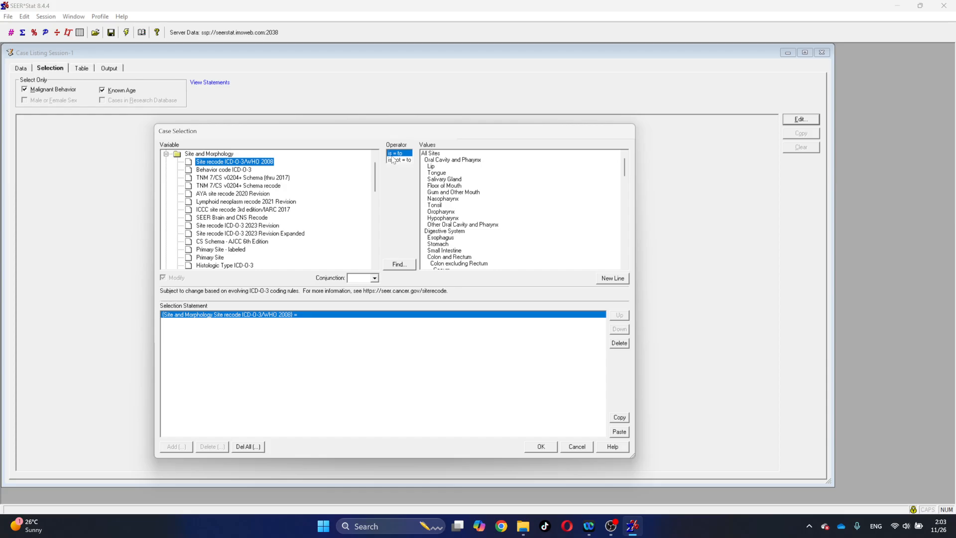
pyautogui.click(437, 173)
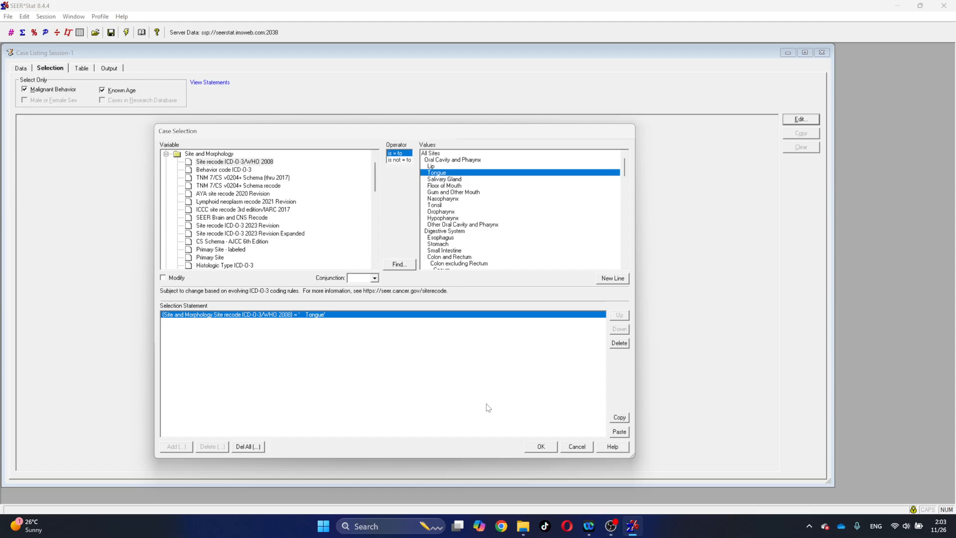
pyautogui.click(542, 447)
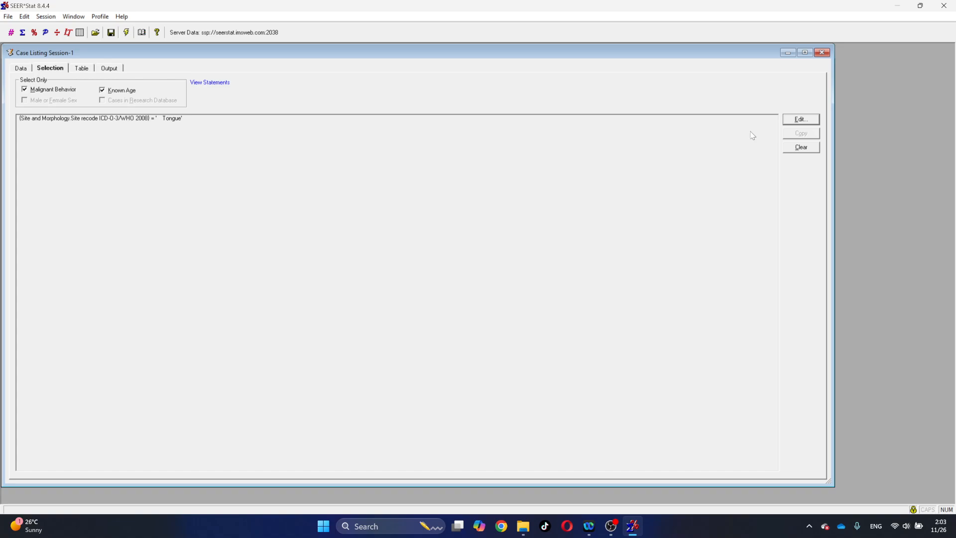
# Step: Add an AND condition to the case selection that sets Race recode (W, B, AI, API) equal to Black
pyautogui.click(796, 121)
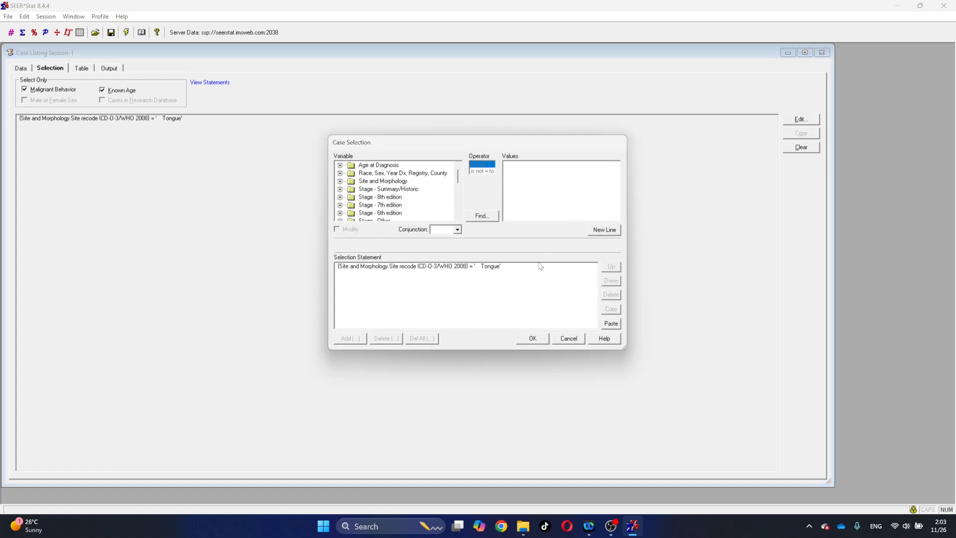
pyautogui.moveTo(482, 350); pyautogui.dragTo(482, 451)
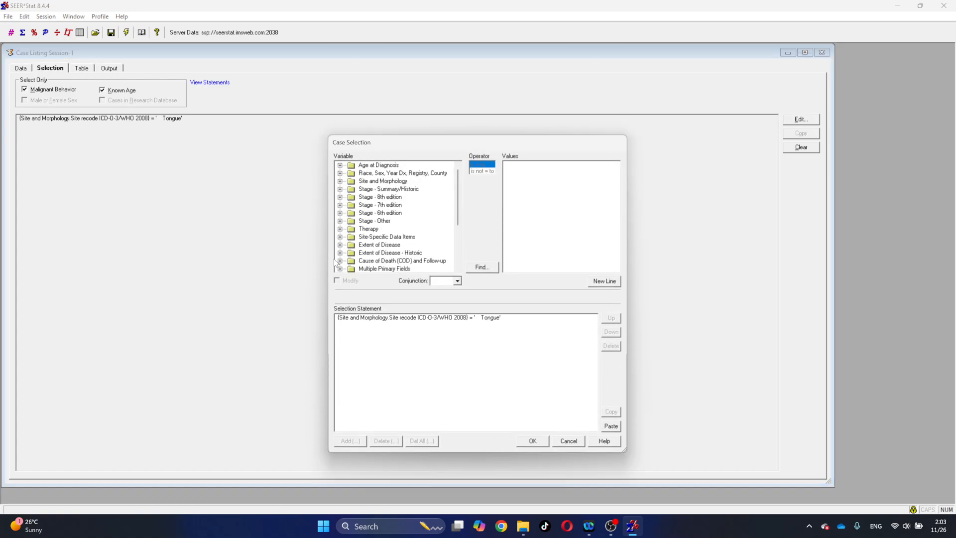
pyautogui.moveTo(329, 254); pyautogui.dragTo(182, 249)
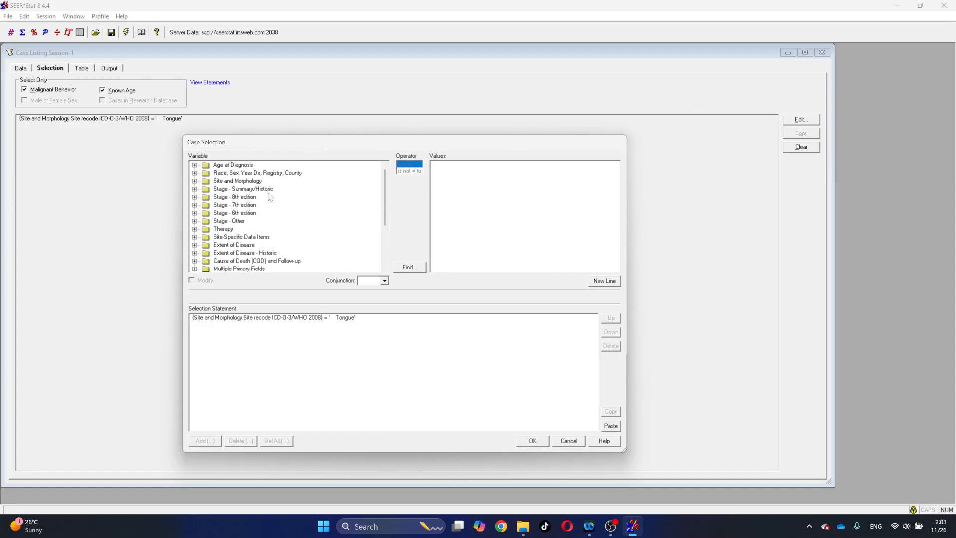
pyautogui.click(194, 174)
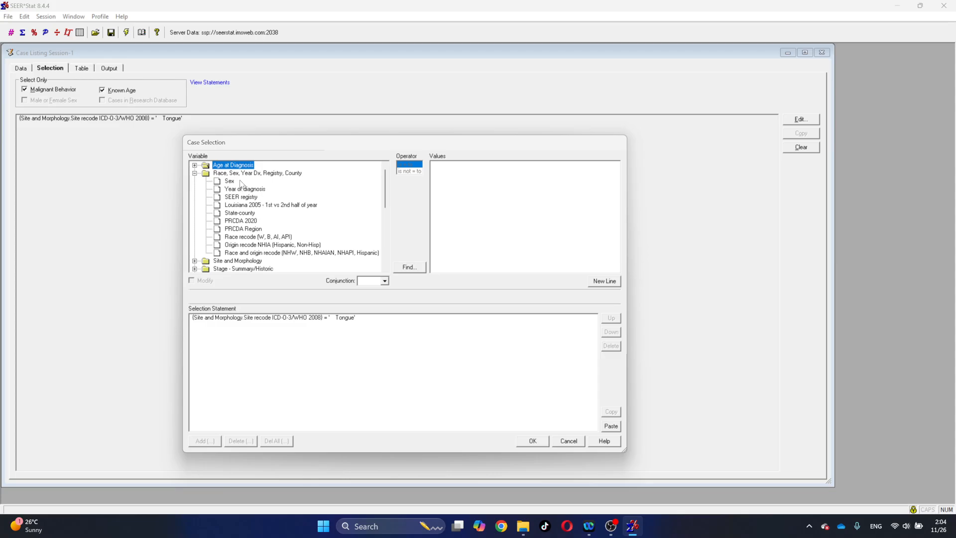
pyautogui.doubleClick(250, 237)
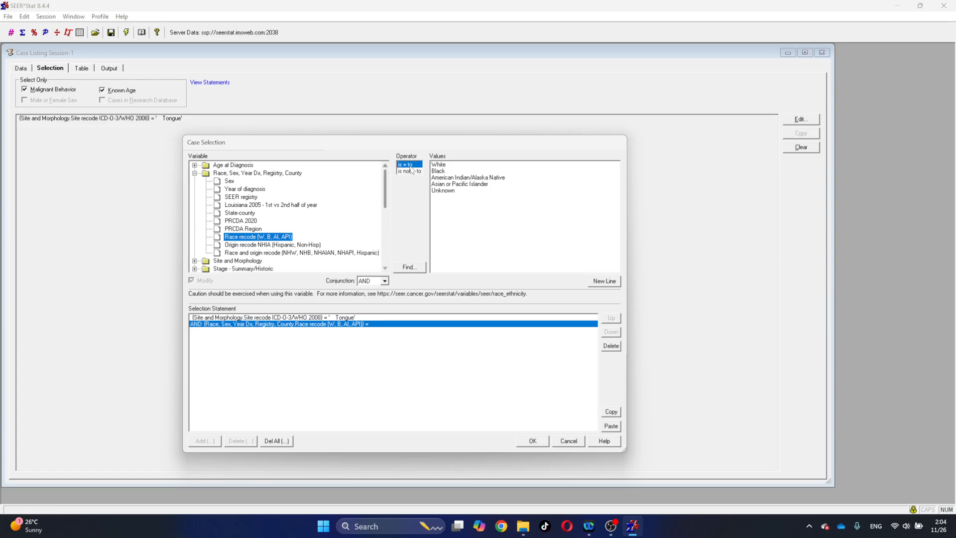
pyautogui.click(441, 171)
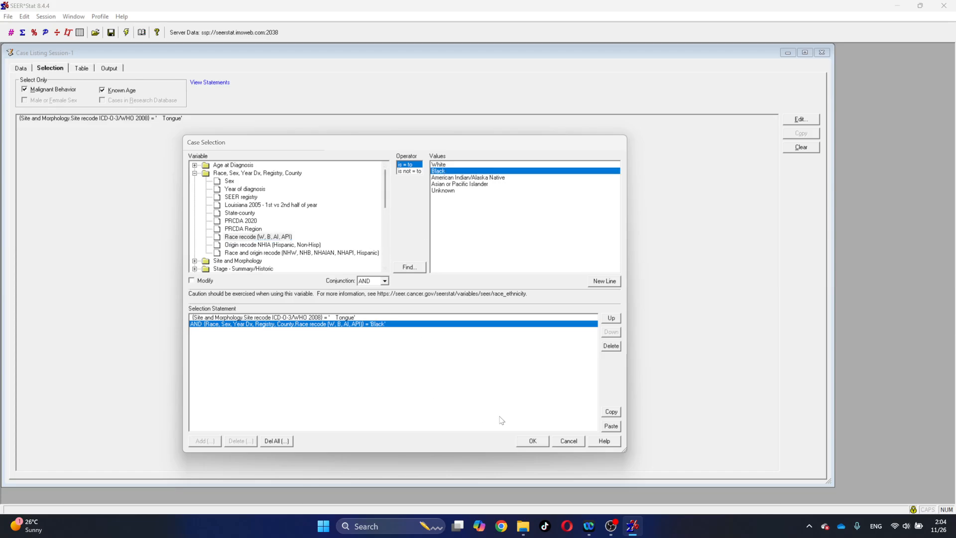
pyautogui.click(533, 440)
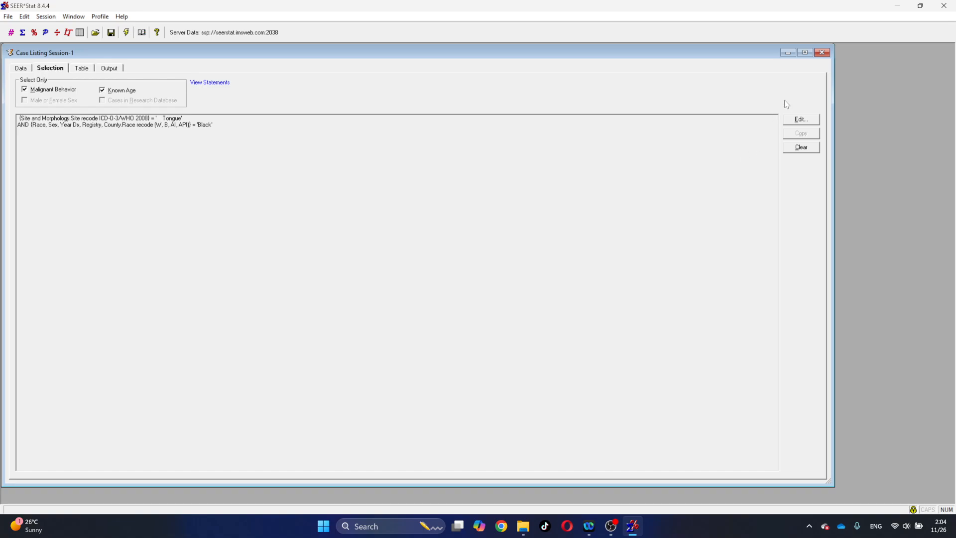
# Step: Add an AND condition to the case selection that sets Sex equal to Male
pyautogui.click(801, 120)
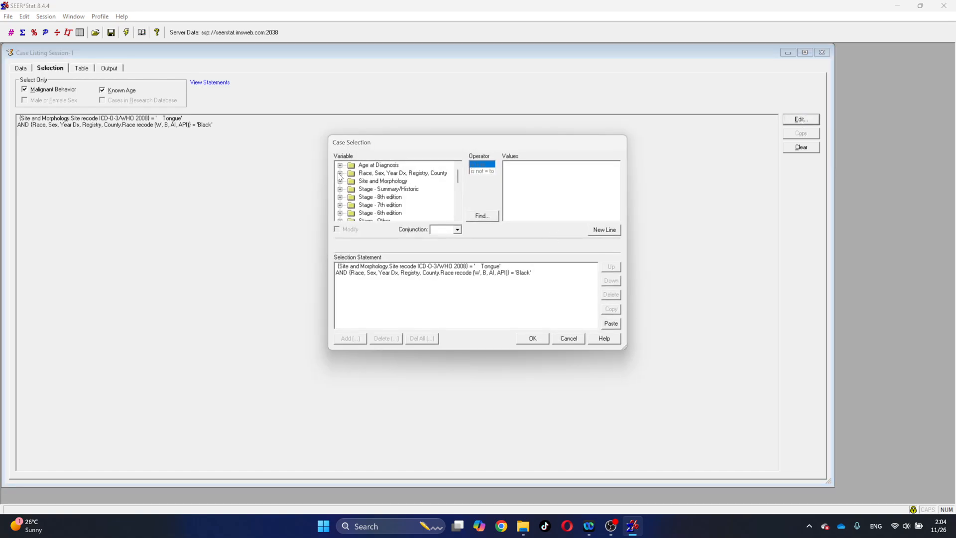
pyautogui.click(340, 173)
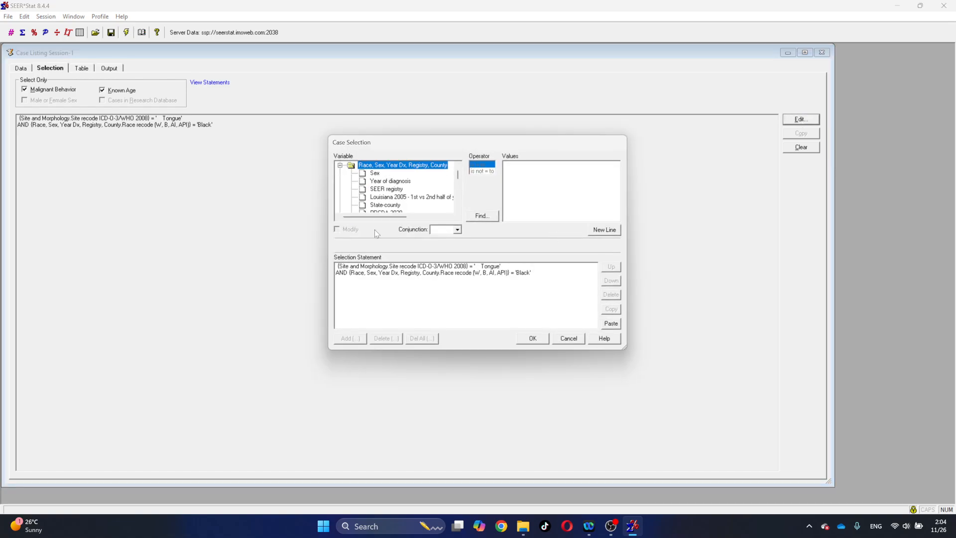
pyautogui.click(377, 175)
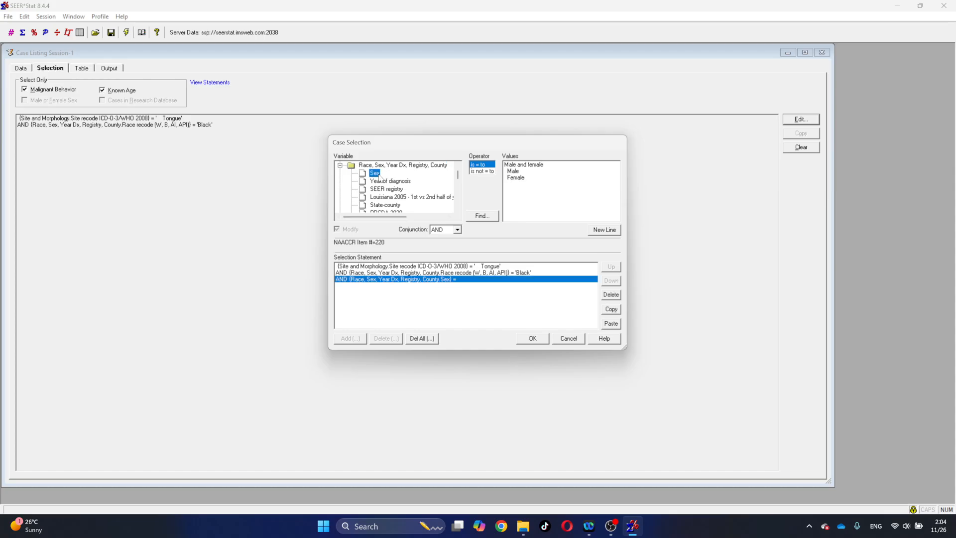
pyautogui.click(516, 173)
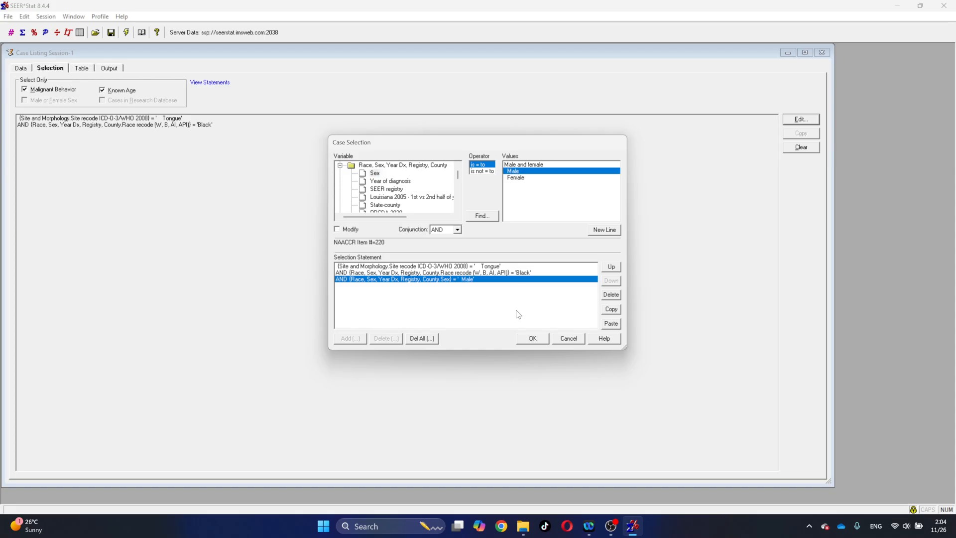
pyautogui.click(531, 340)
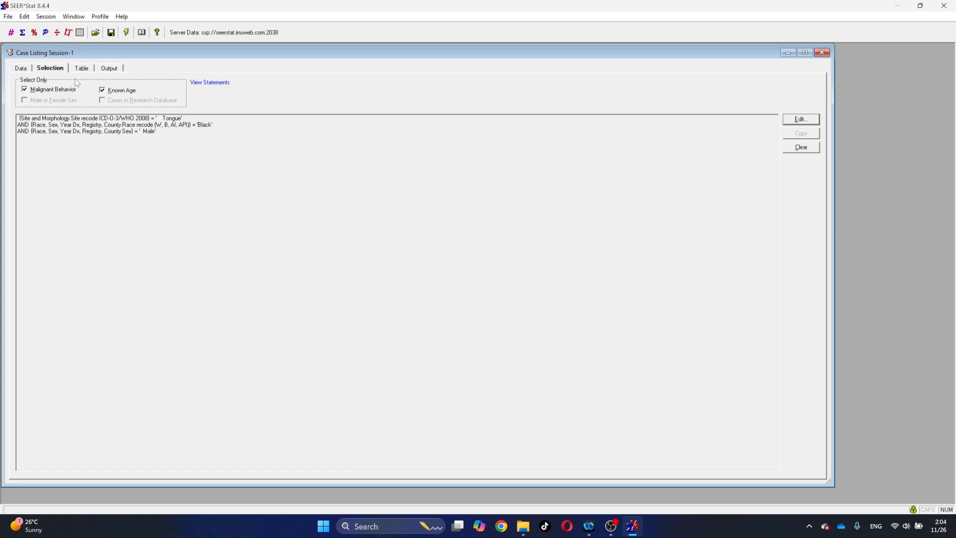
# Step: Review the selection criteria and add Patient ID from the Other variable group as a column of the case listing table
pyautogui.click(84, 69)
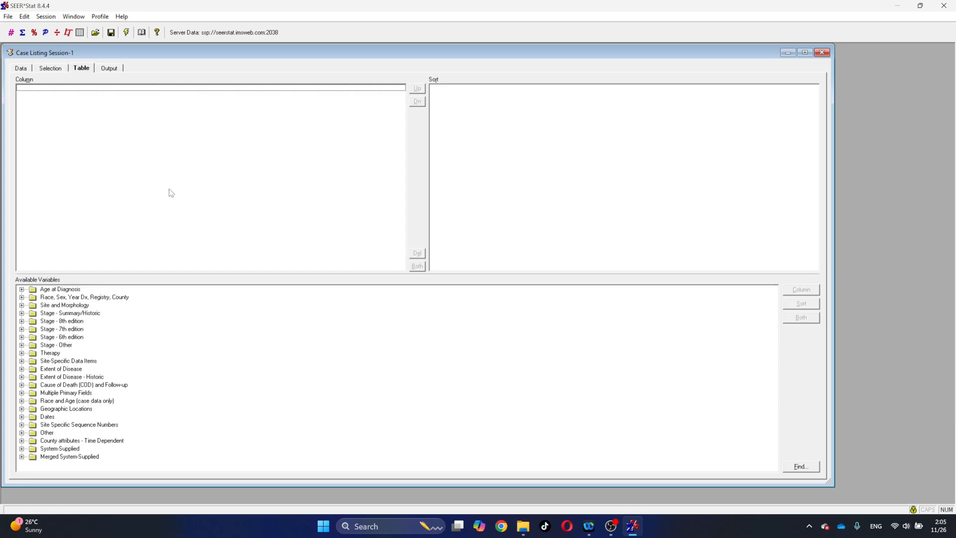
pyautogui.click(54, 70)
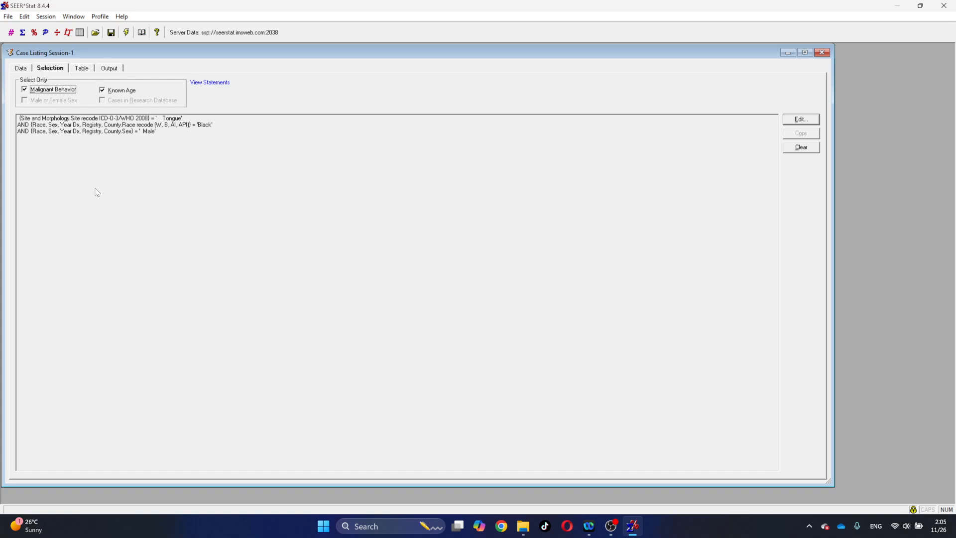
pyautogui.click(88, 70)
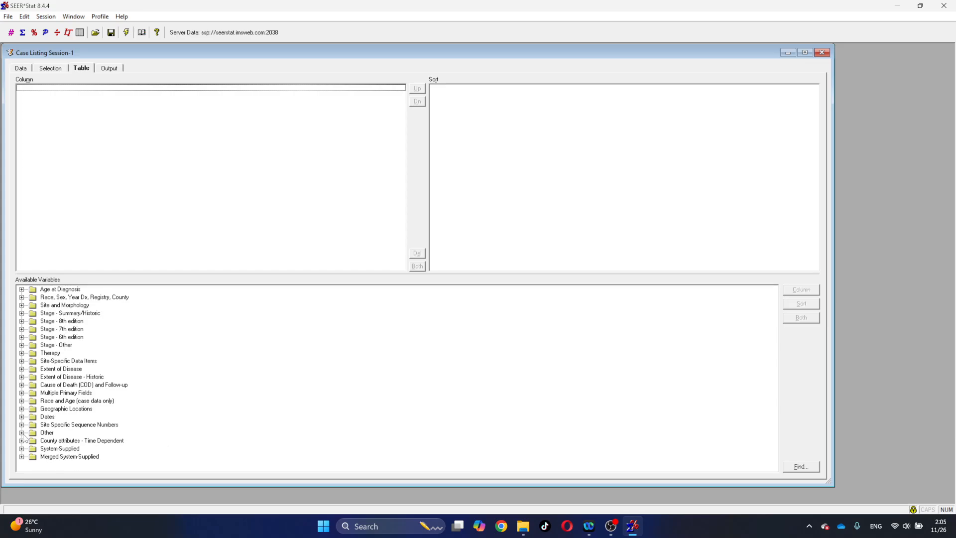
pyautogui.click(22, 432)
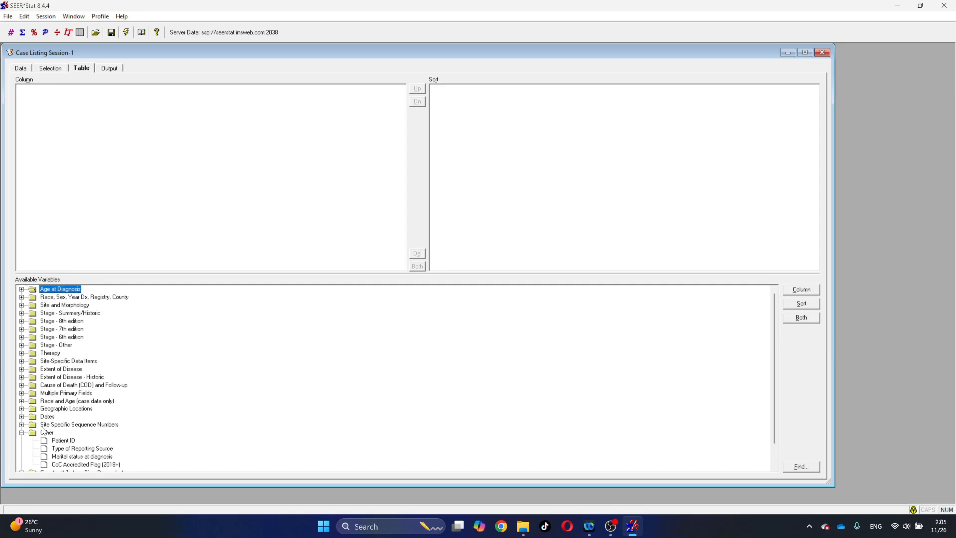
pyautogui.click(64, 441)
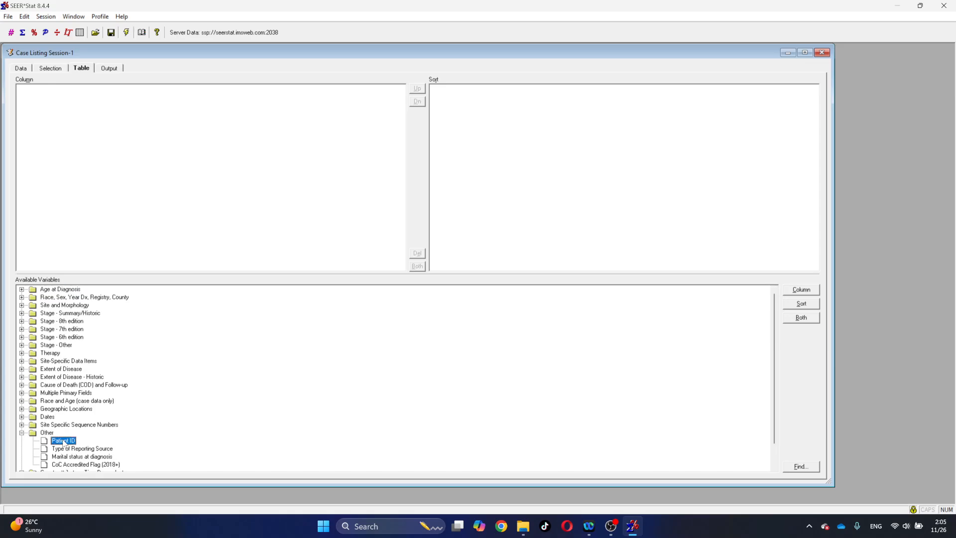
pyautogui.click(801, 290)
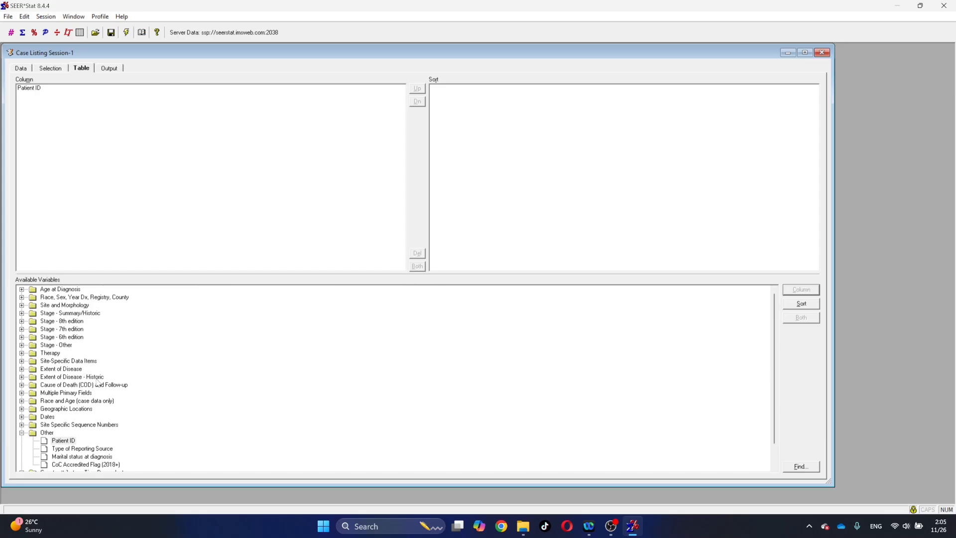
# Step: Add Age recode with single ages and 90+ and Race/ethnicity from the Race and Age group as table columns
pyautogui.click(21, 401)
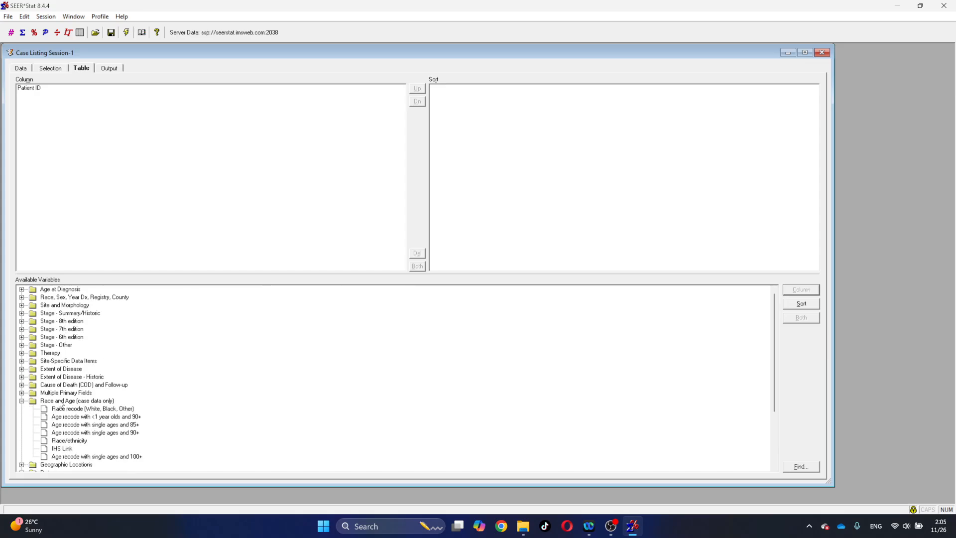
pyautogui.click(118, 433)
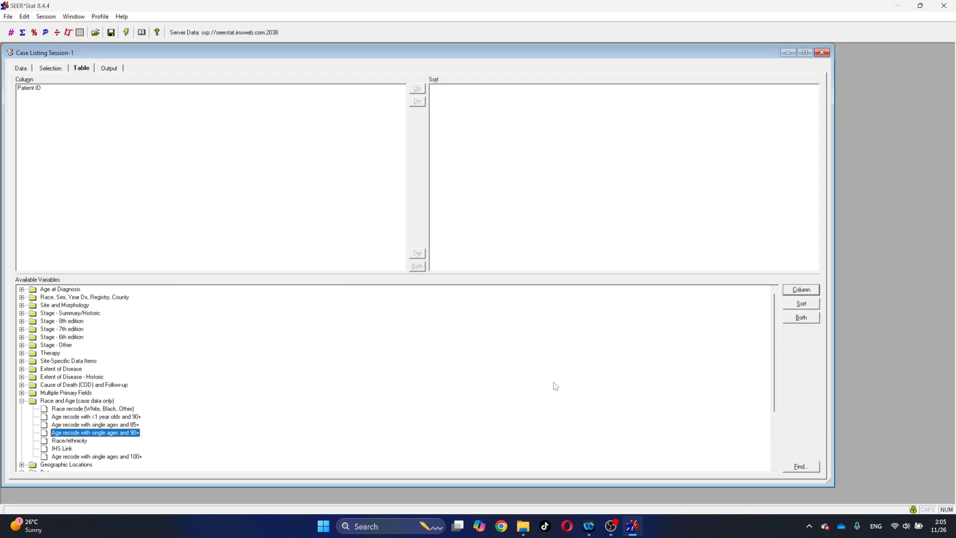
pyautogui.click(803, 290)
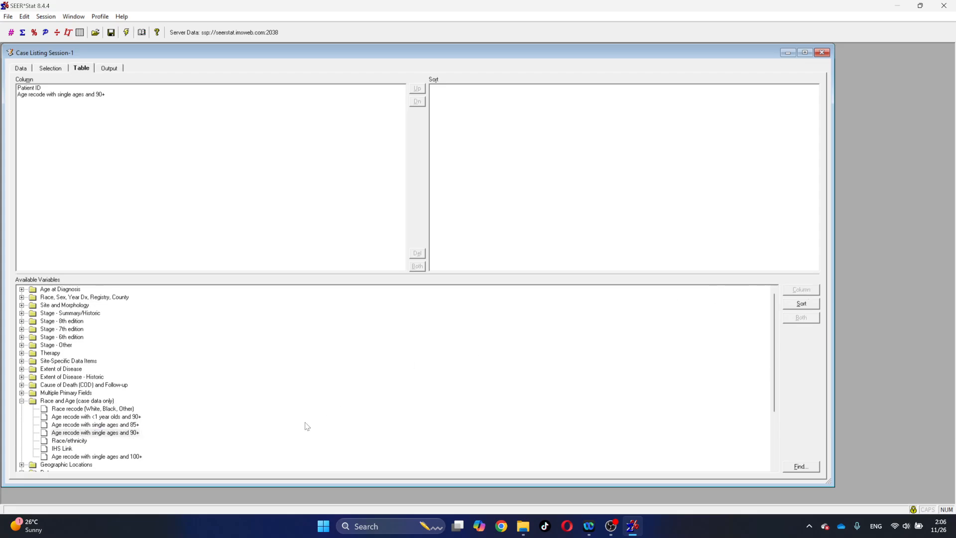
pyautogui.click(73, 441)
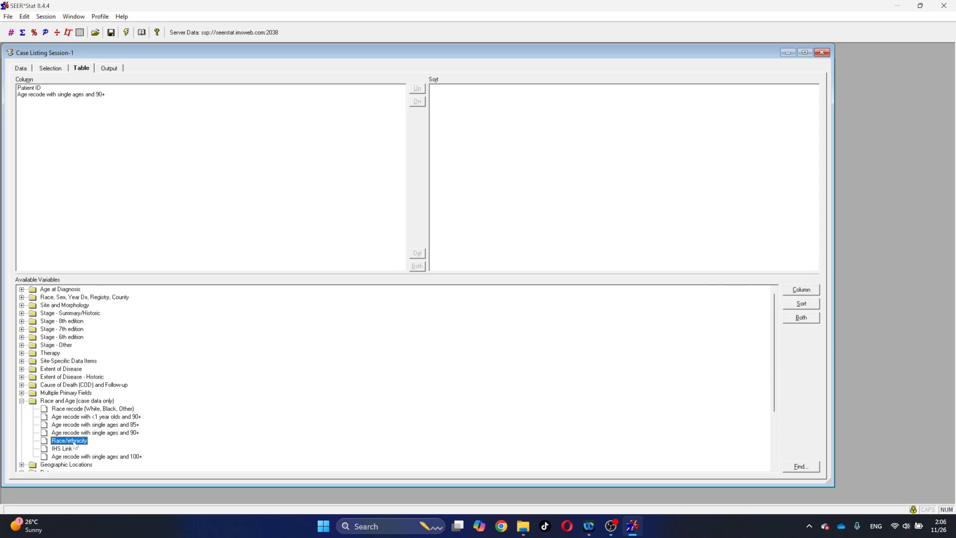
pyautogui.click(801, 292)
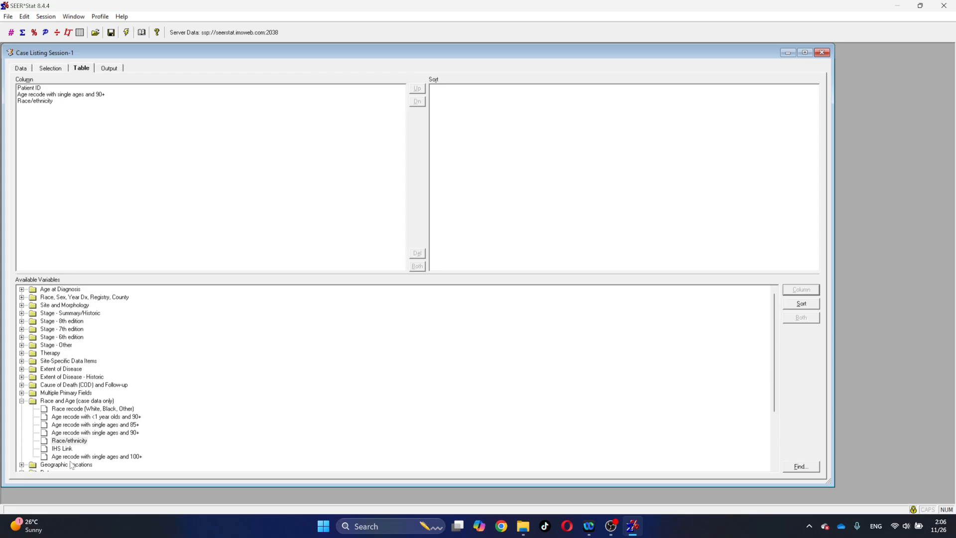
# Step: Add Sex and Year of diagnosis from the Race, Sex, Year Dx, Registry, County group as table columns
pyautogui.click(100, 409)
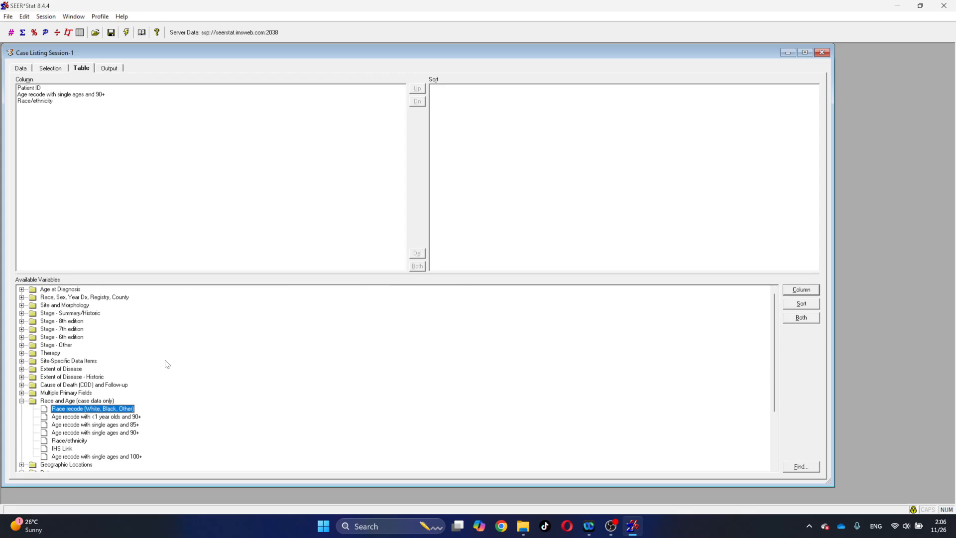
pyautogui.click(22, 297)
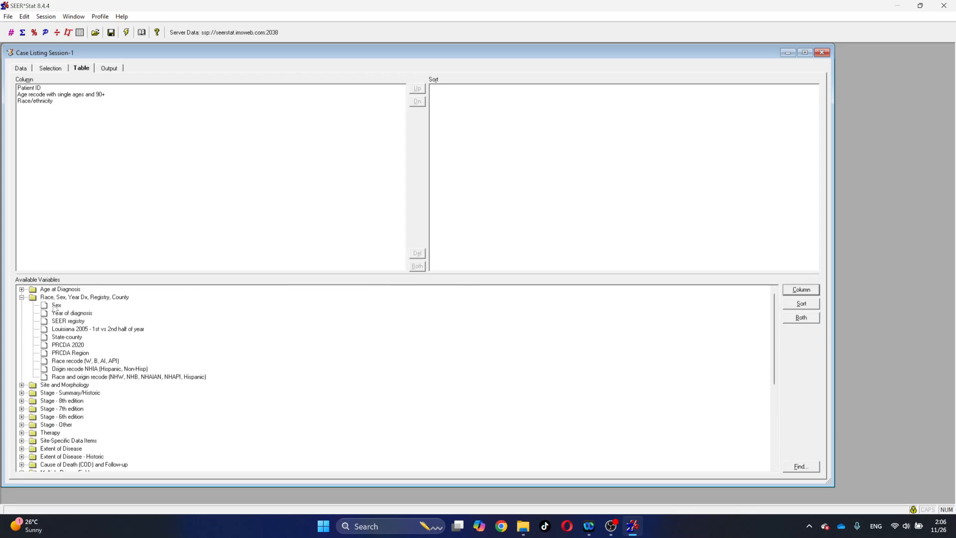
pyautogui.click(56, 304)
pyautogui.click(801, 289)
pyautogui.click(72, 312)
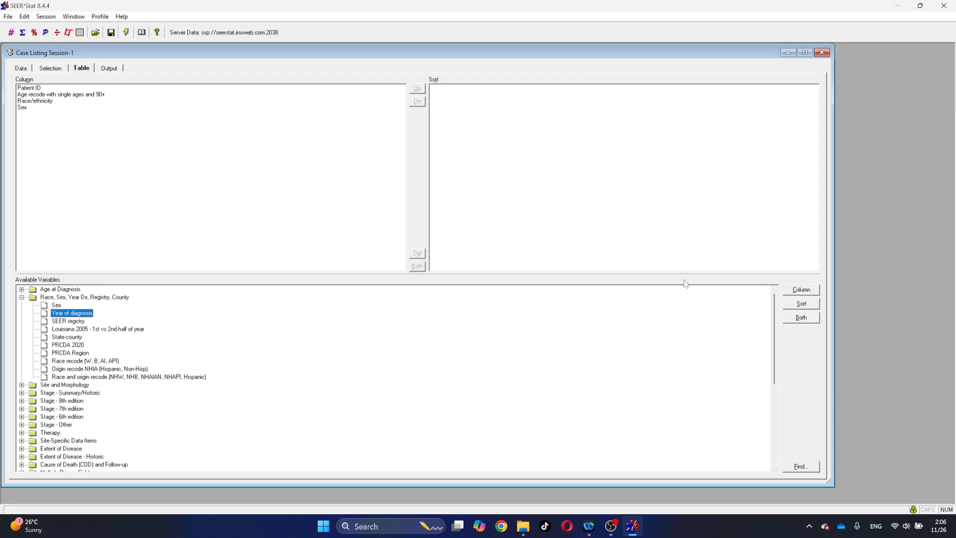
pyautogui.click(795, 291)
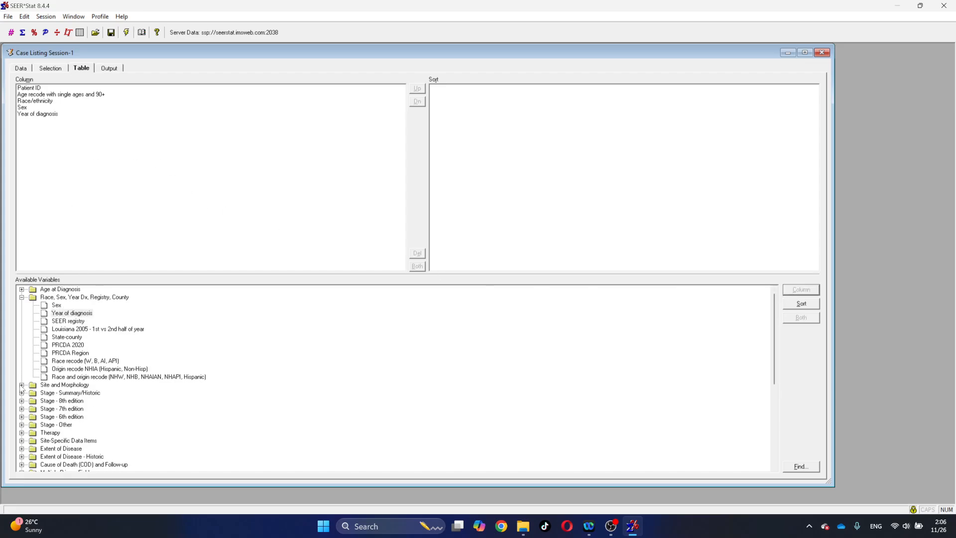
# Step: Add Histologic Type ICD-O-3 from the Site and Morphology group as a table column
pyautogui.click(21, 384)
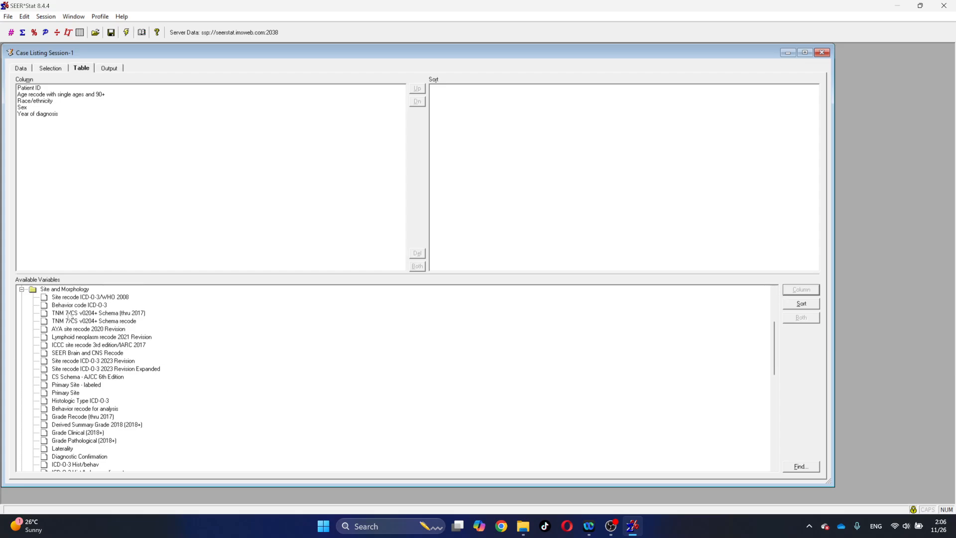
pyautogui.scroll(-1, 108, 409)
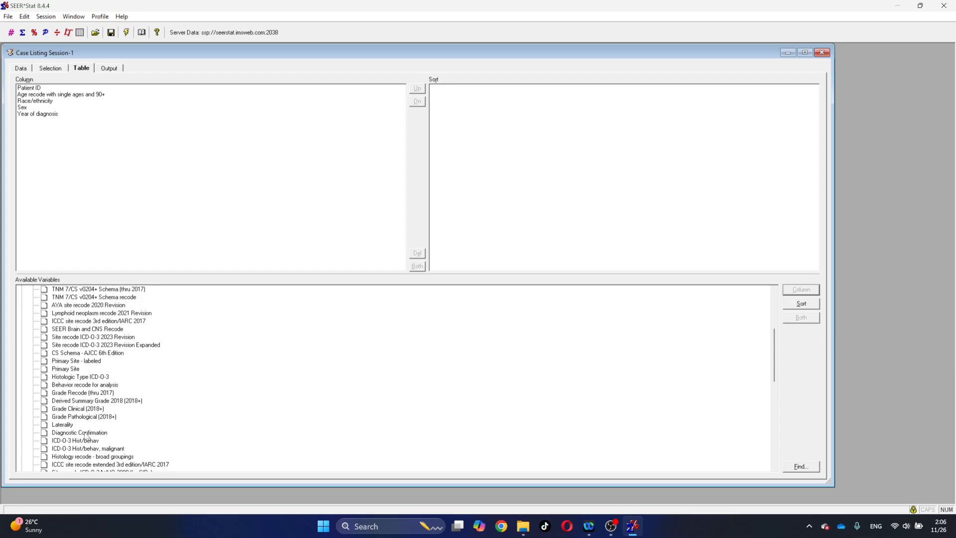
pyautogui.click(69, 378)
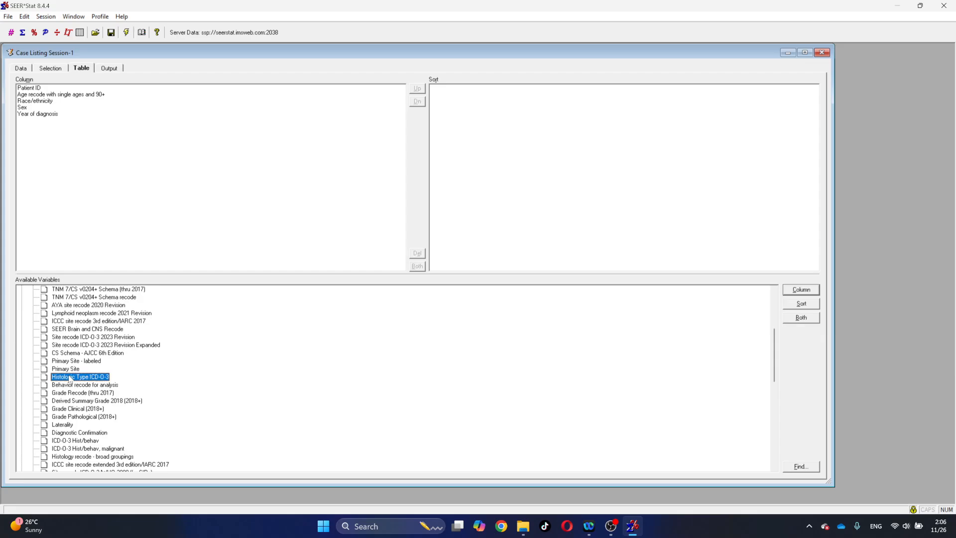
pyautogui.click(803, 293)
# Step: Add Radiation recode and Chemotherapy recode (yes, no/unk) from the Therapy group as table columns
pyautogui.scroll(-6, 145, 426)
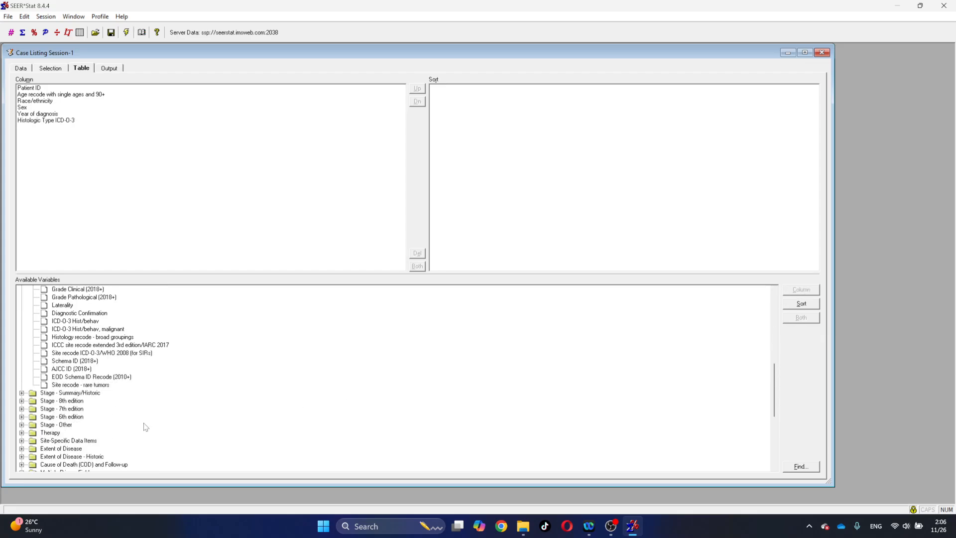
pyautogui.scroll(-1, 144, 426)
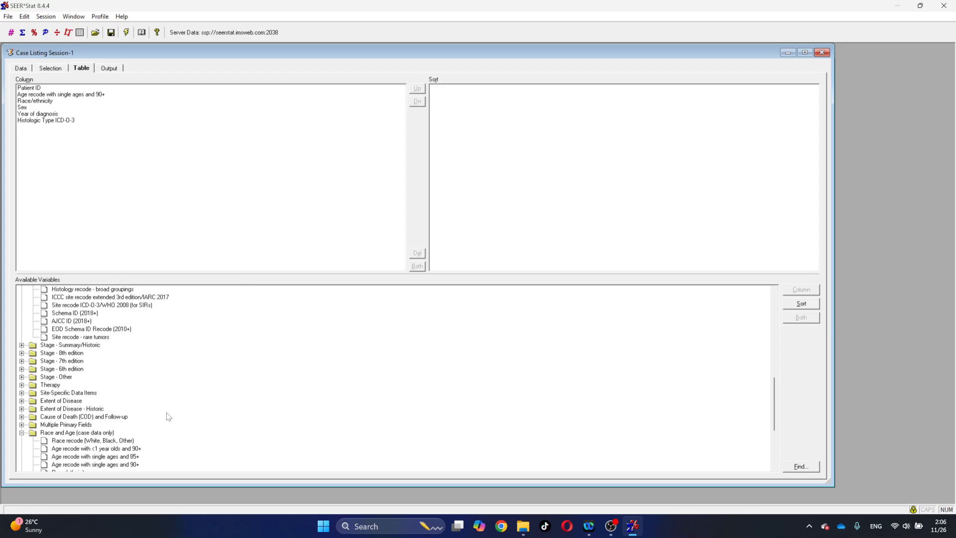
pyautogui.click(21, 385)
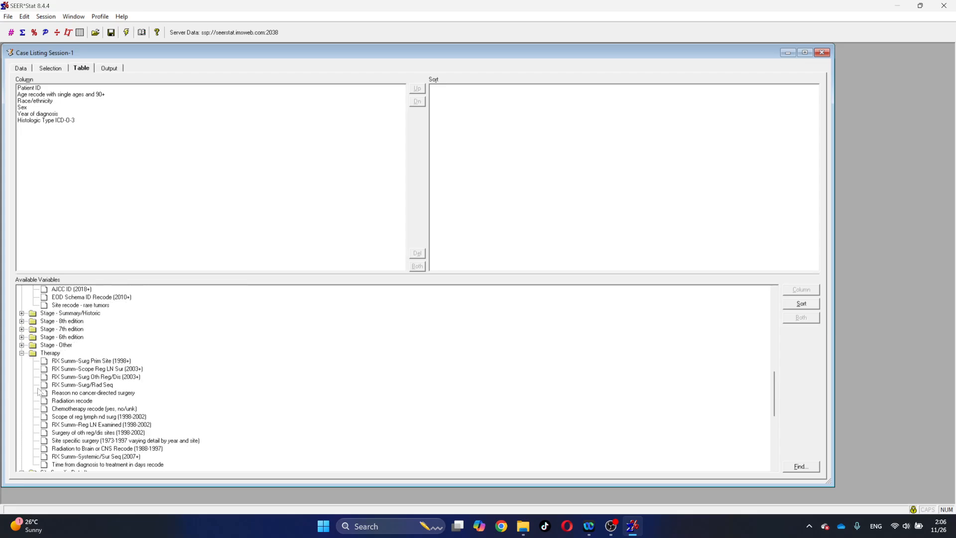
pyautogui.click(77, 401)
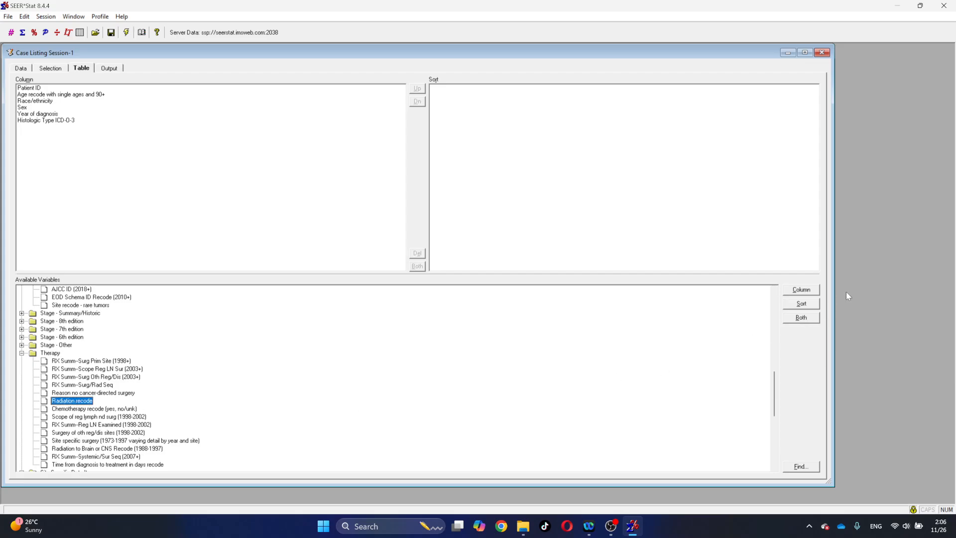
pyautogui.click(804, 290)
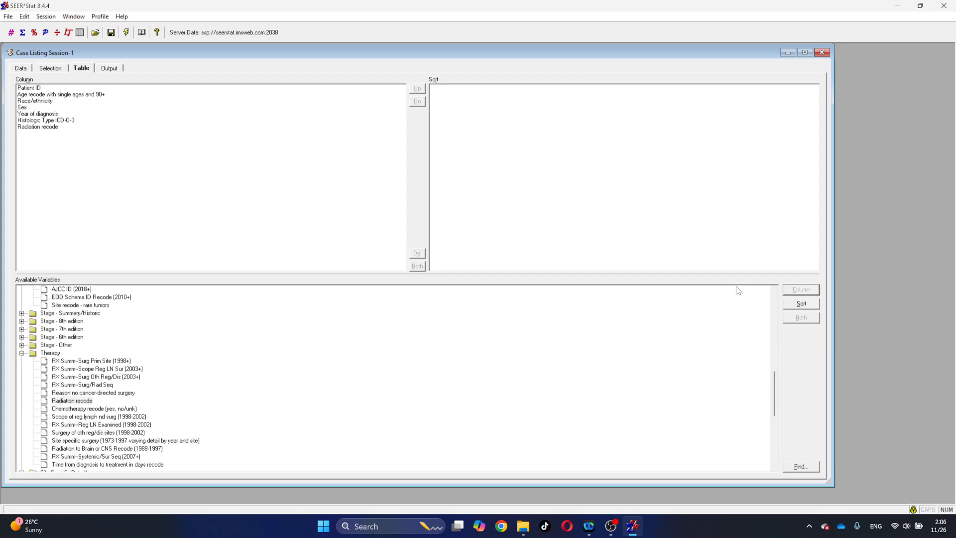
pyautogui.click(79, 408)
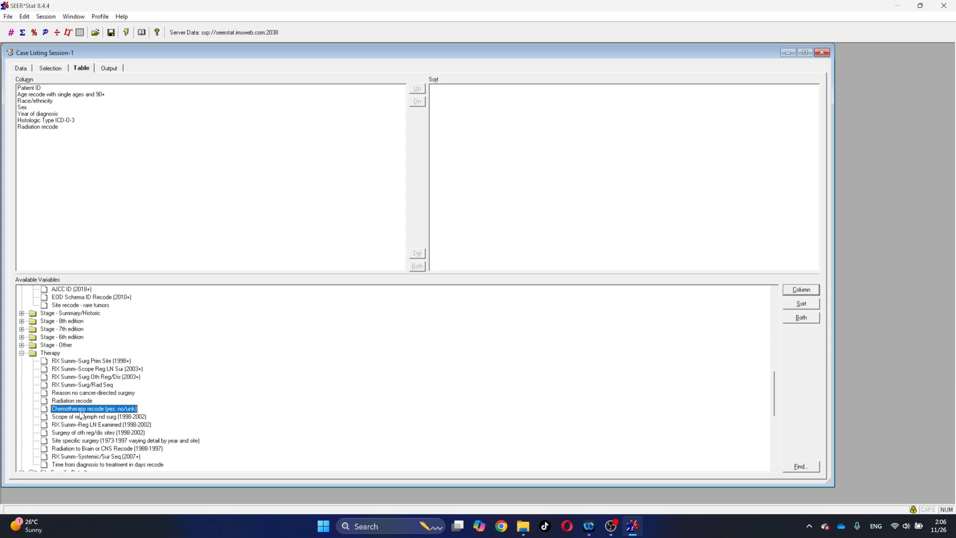
pyautogui.click(796, 290)
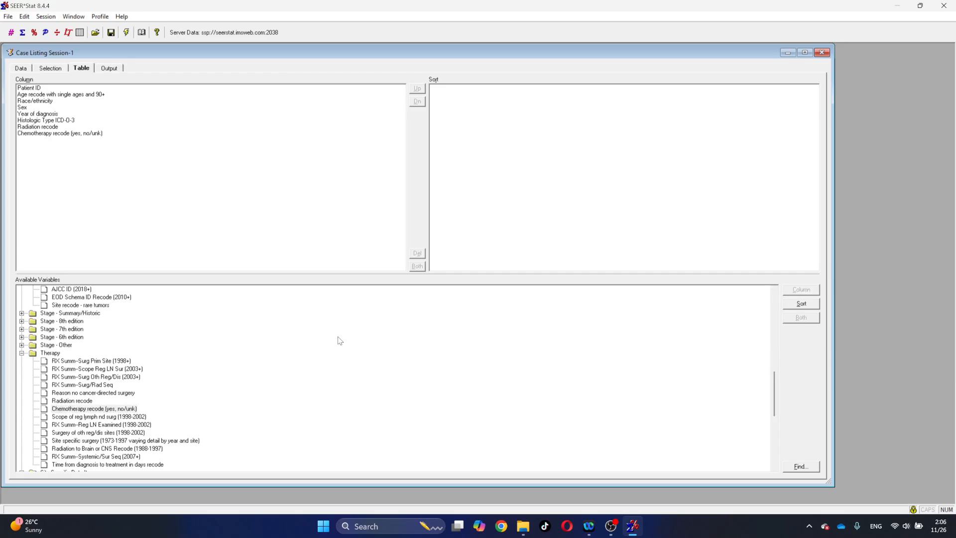
# Step: Set the output title to "tongue" and execute the session to generate the case listing matrix
pyautogui.click(108, 70)
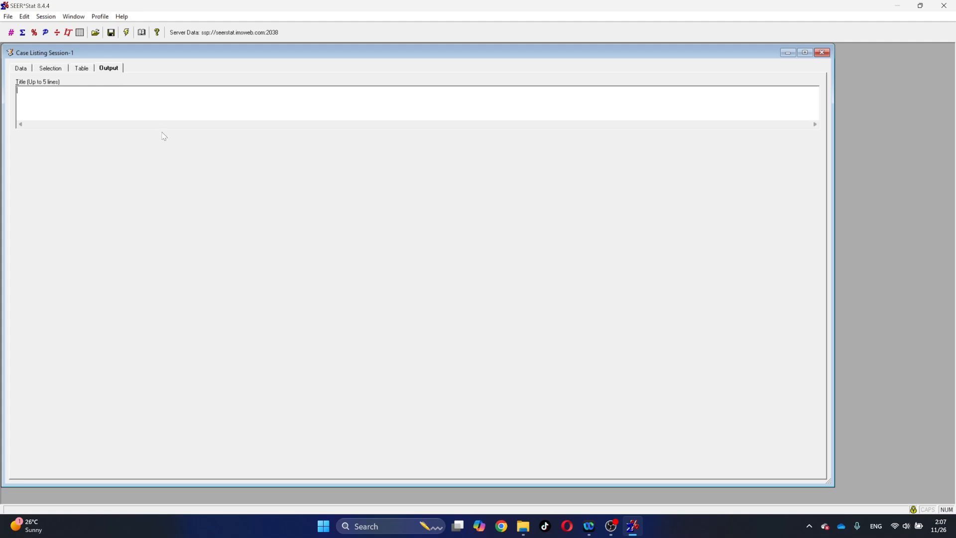
pyautogui.write('A')
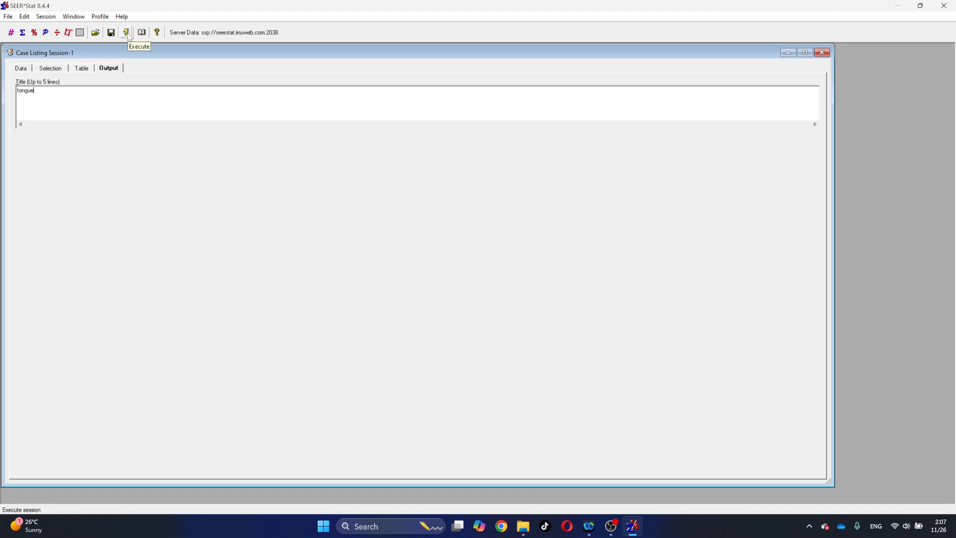
pyautogui.click(128, 34)
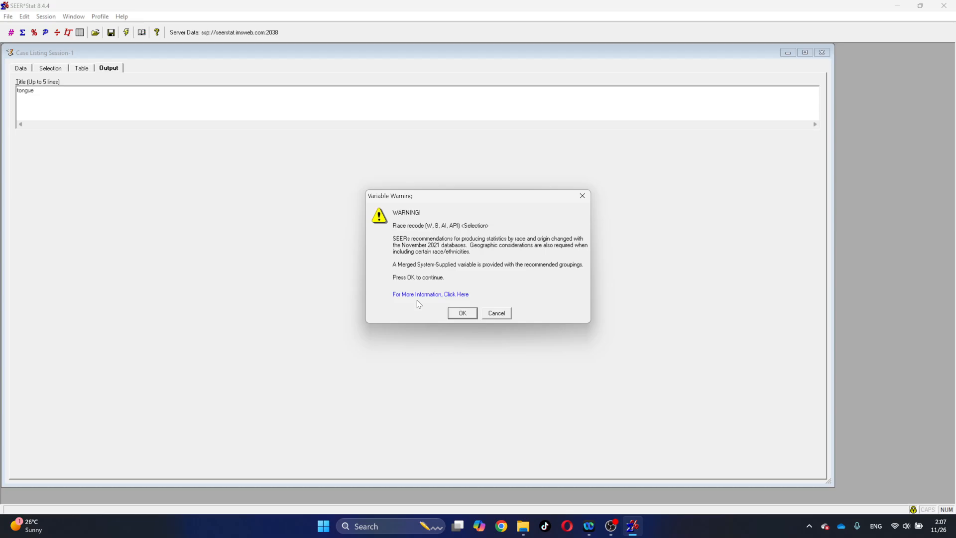
pyautogui.click(462, 313)
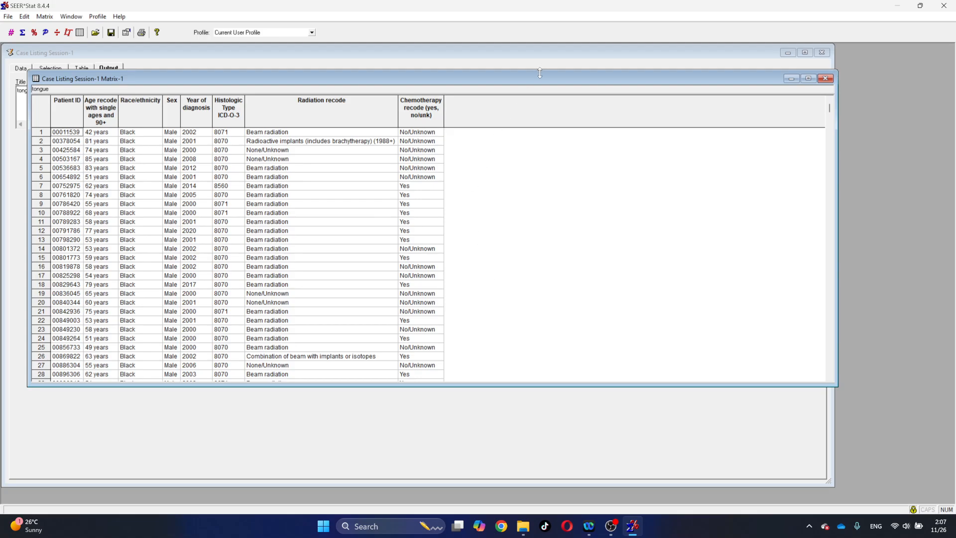
pyautogui.moveTo(539, 75); pyautogui.dragTo(528, 87)
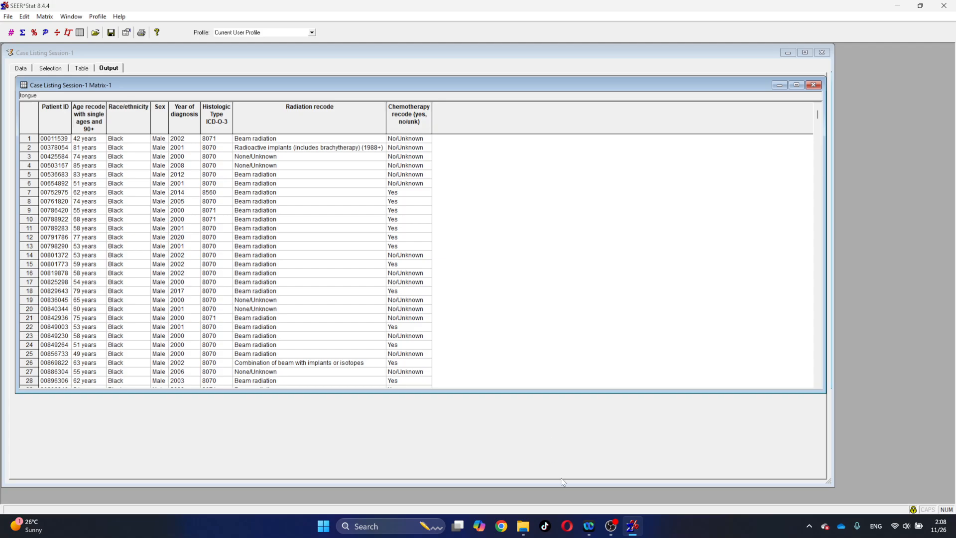
# Step: Minimize all open windows, including the Videos folder and the case listing results, to clear the desktop
pyautogui.click(523, 526)
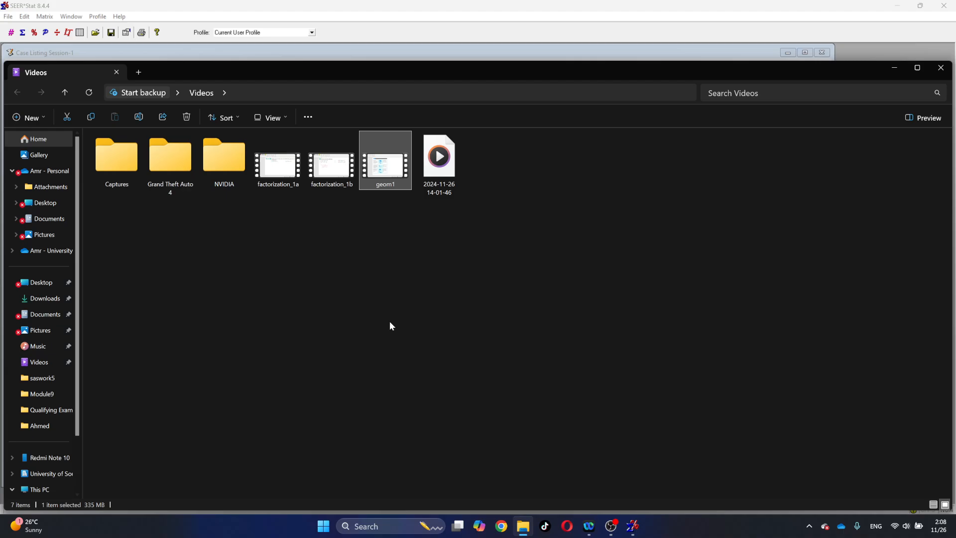
pyautogui.click(919, 6)
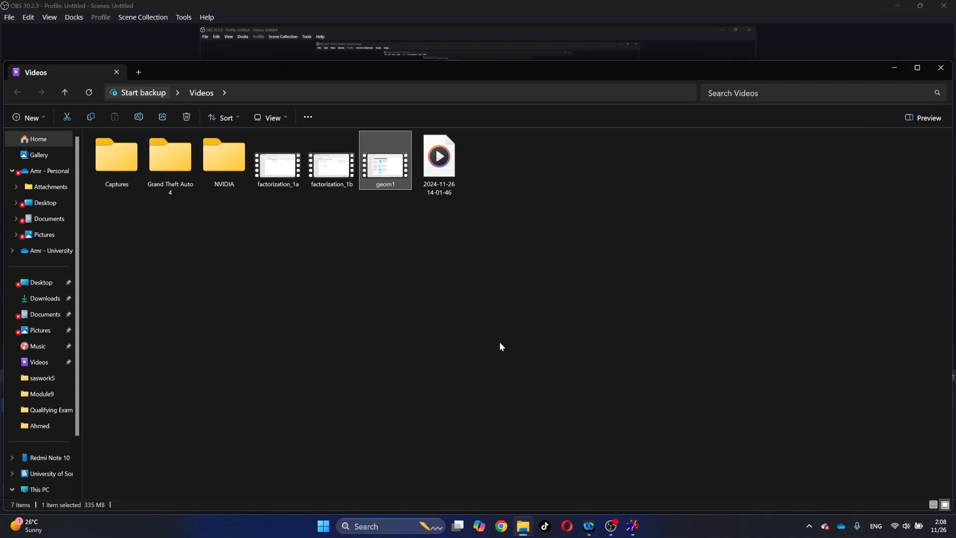
pyautogui.click(892, 6)
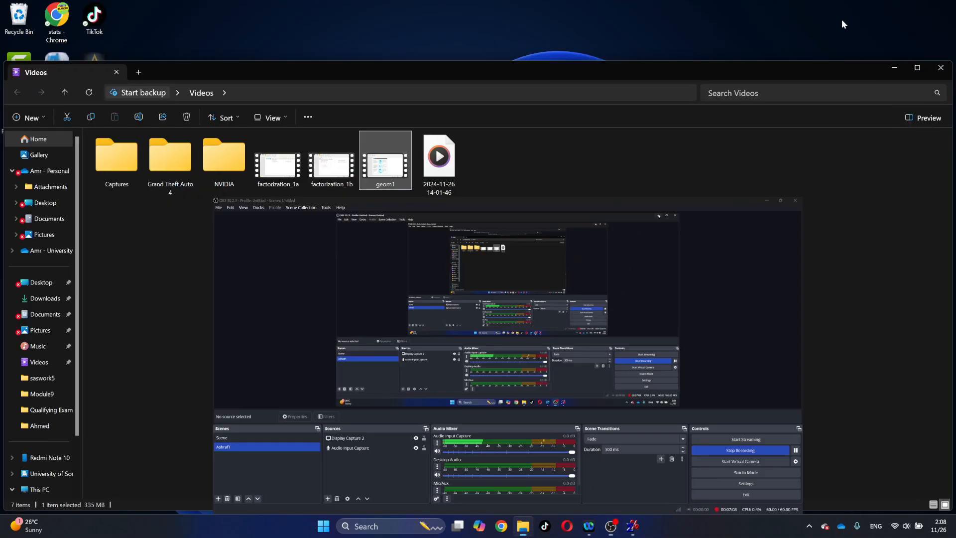
pyautogui.click(895, 68)
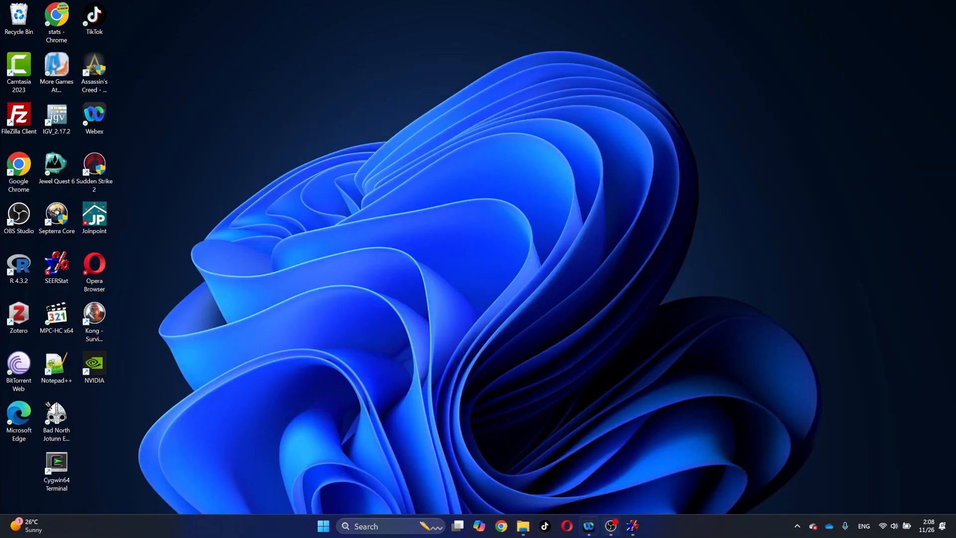
pyautogui.click(632, 526)
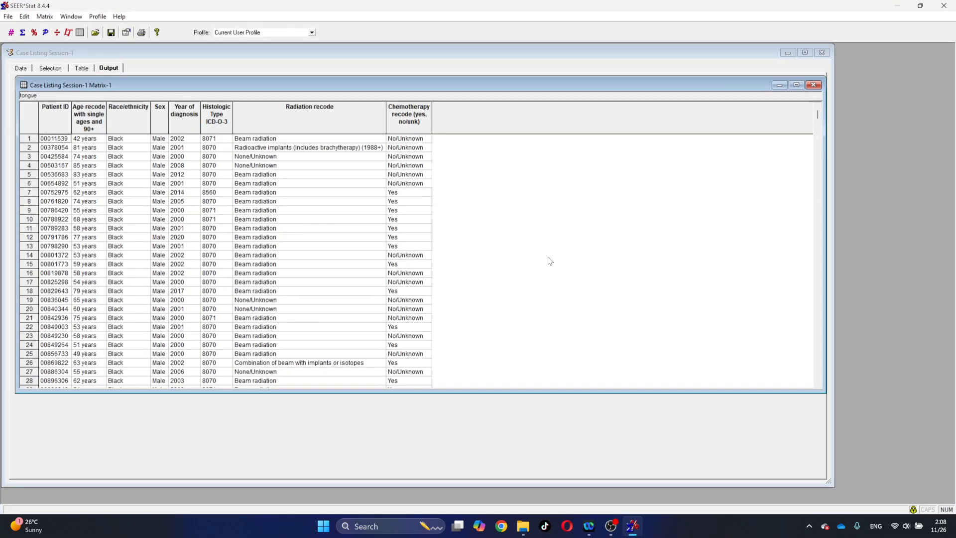
pyautogui.click(898, 10)
# Step: Create a new Microsoft Excel worksheet file on the desktop, keeping its default name, and open it maximized in Excel
pyautogui.rightClick(654, 157)
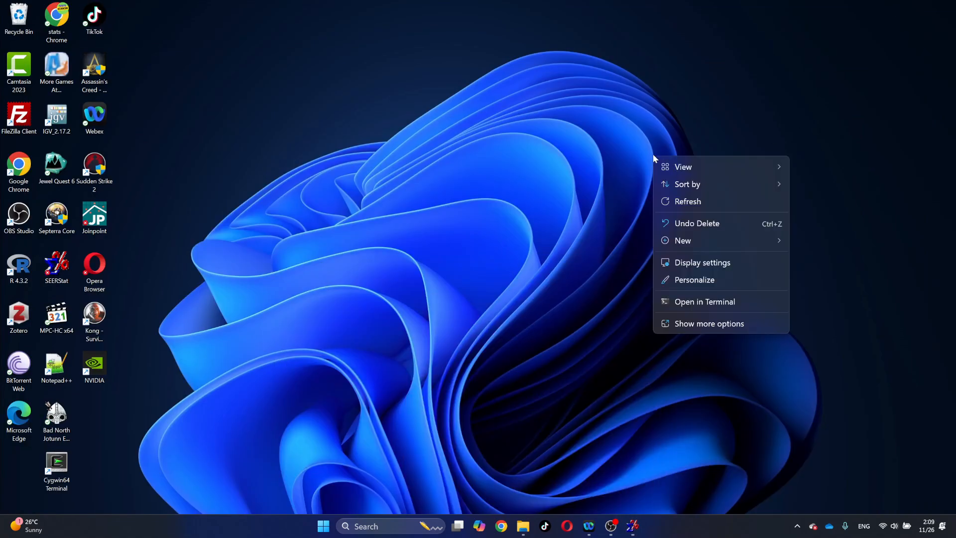
pyautogui.moveTo(690, 242)
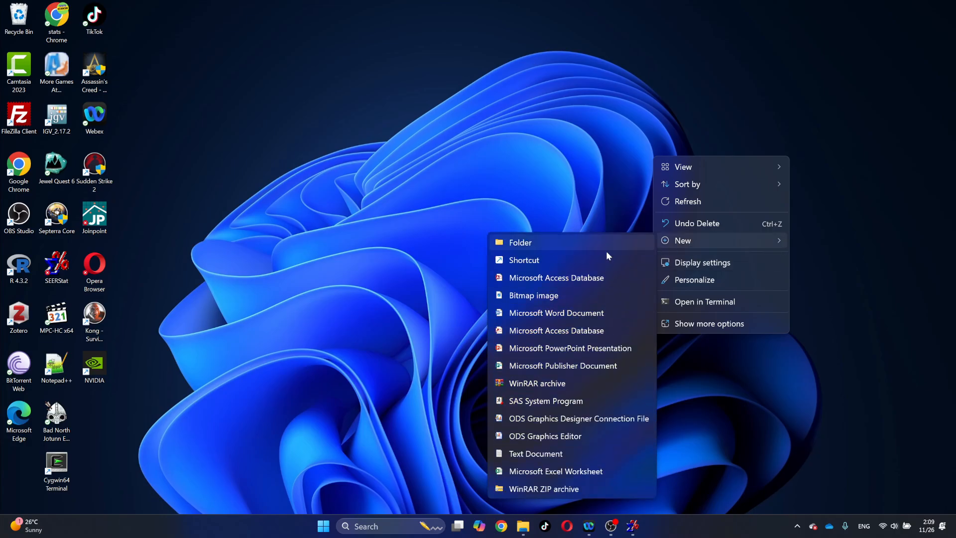
pyautogui.click(529, 473)
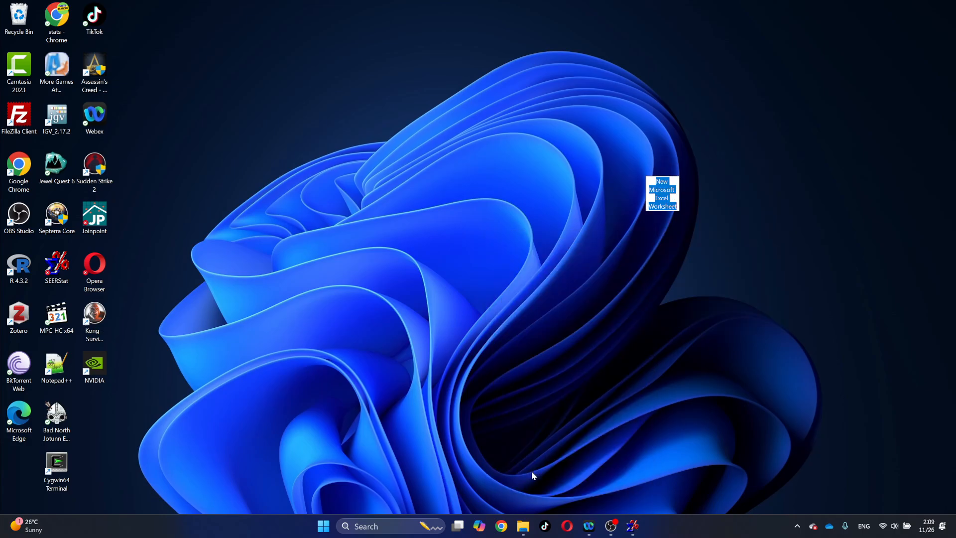
pyautogui.click(674, 234)
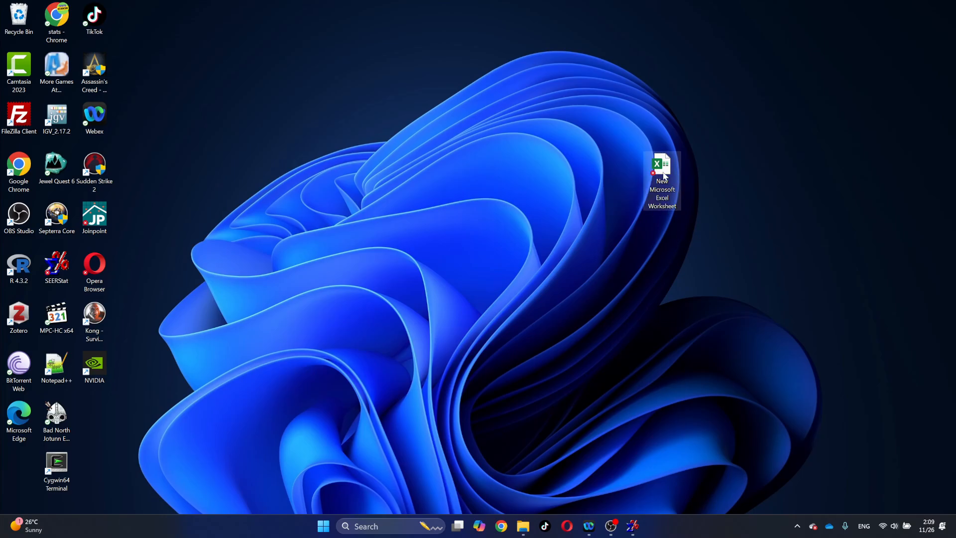
pyautogui.doubleClick(663, 176)
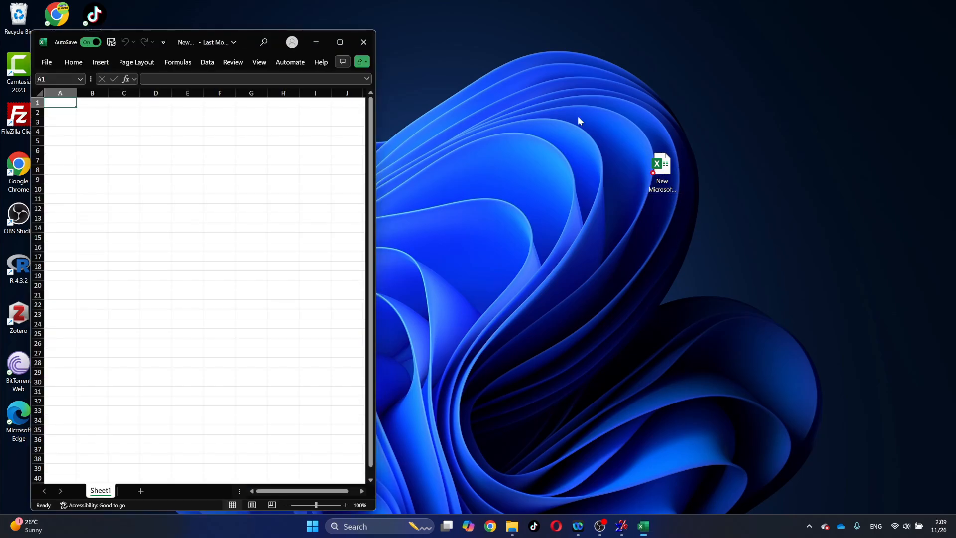
pyautogui.click(344, 43)
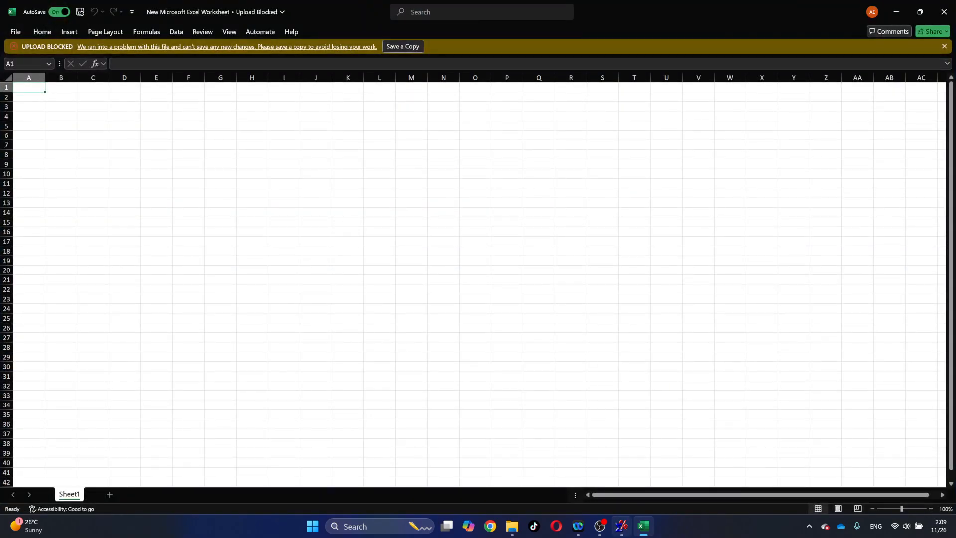
# Step: Switch back to SEER*Stat and copy all case listing matrix columns from Patient ID through Chemotherapy recode
pyautogui.click(622, 527)
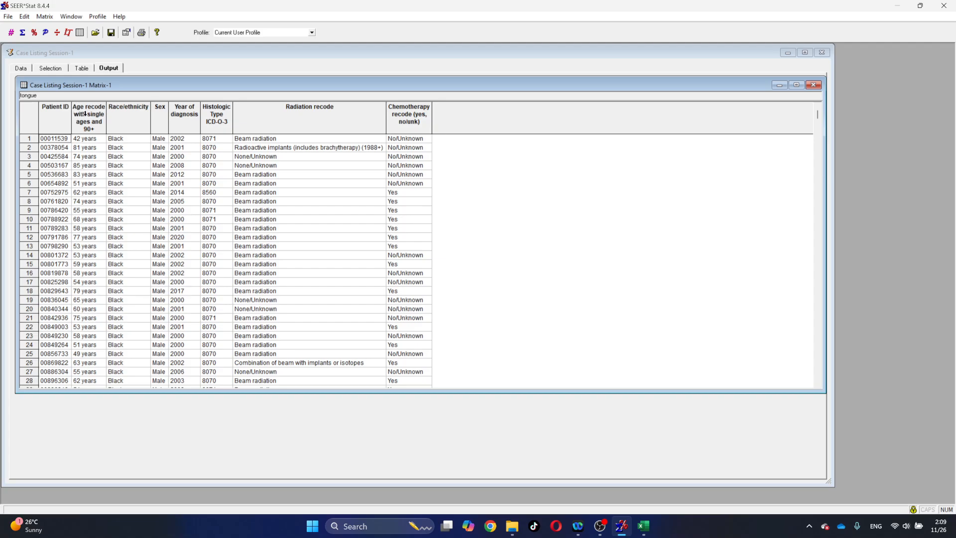
pyautogui.click(53, 105)
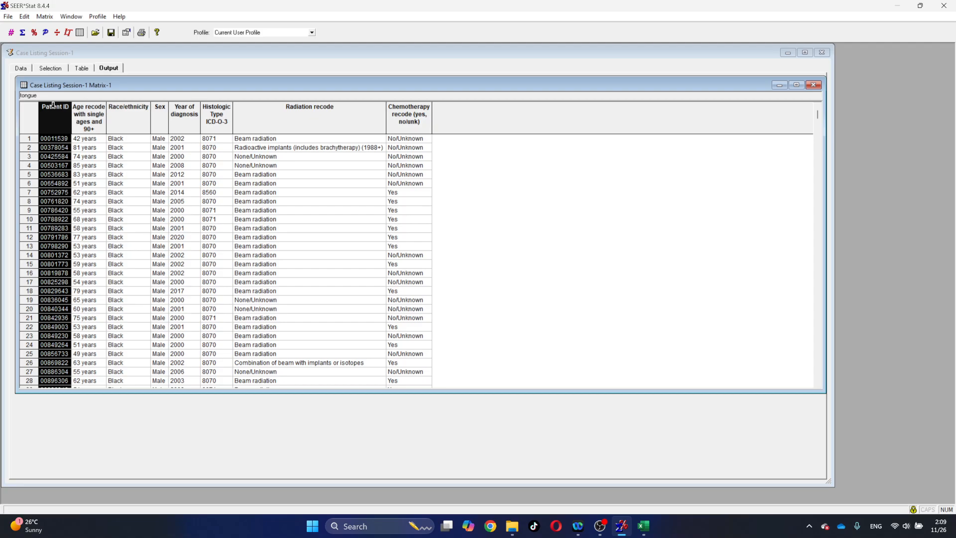
pyautogui.moveTo(53, 105); pyautogui.dragTo(411, 116)
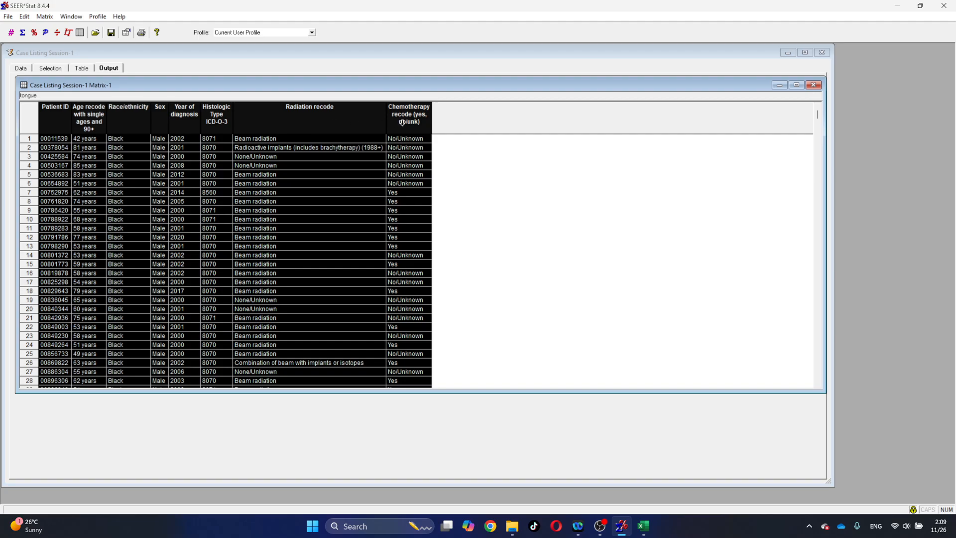
pyautogui.rightClick(325, 127)
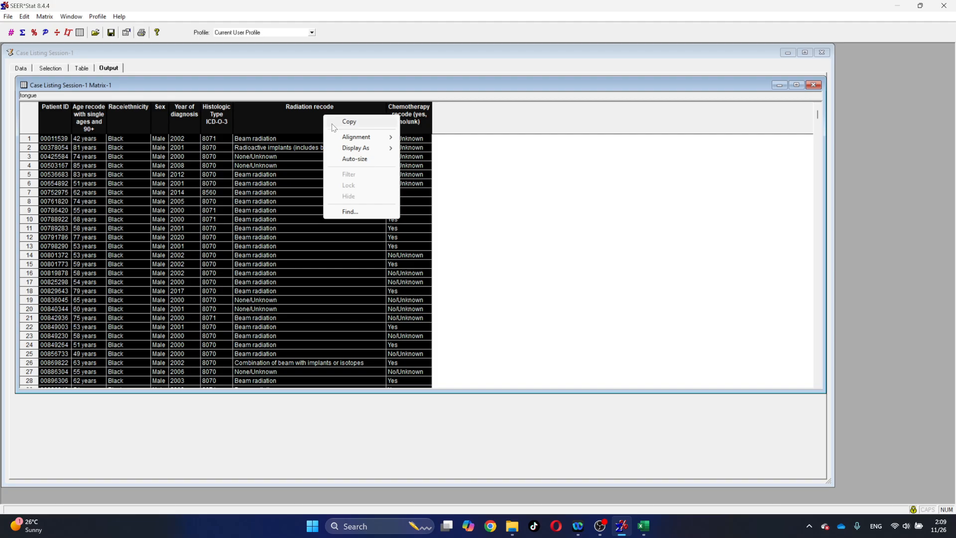
pyautogui.click(361, 122)
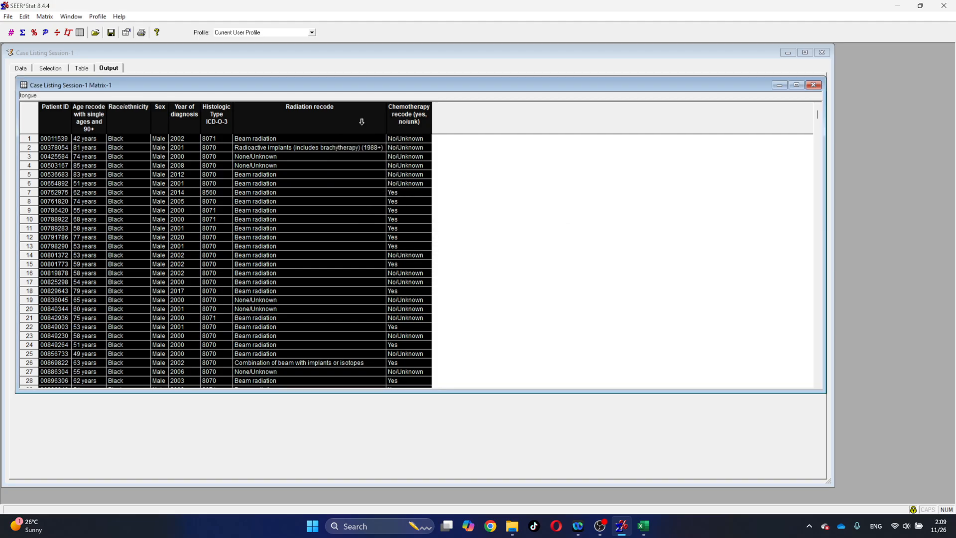
# Step: Switch to the new Excel worksheet and paste the copied case listing into Sheet1 starting at cell A1
pyautogui.click(644, 526)
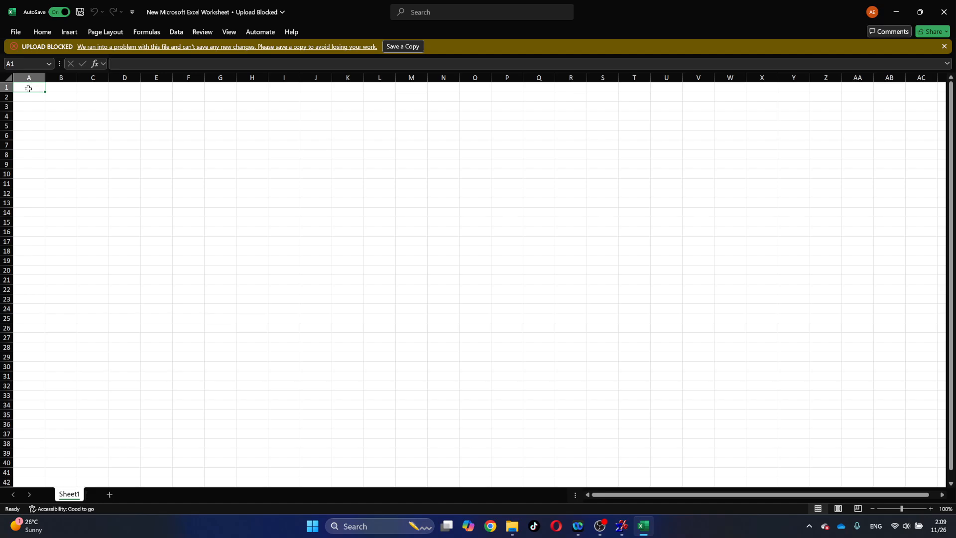
pyautogui.click(15, 33)
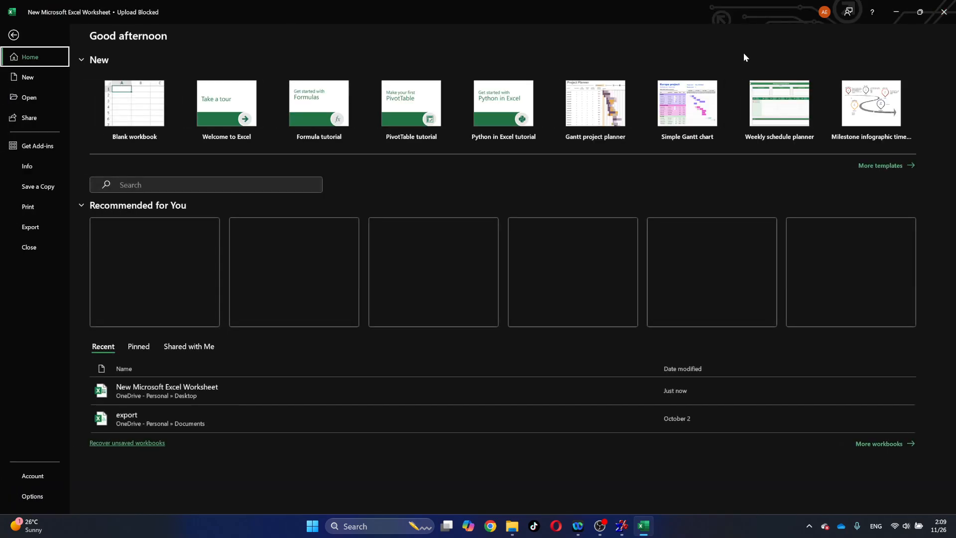
pyautogui.click(14, 35)
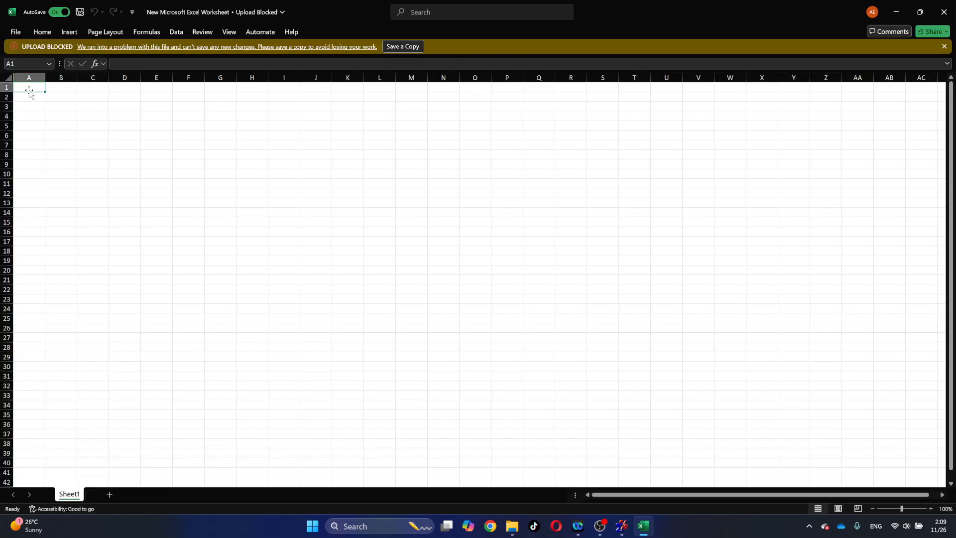
pyautogui.rightClick(29, 89)
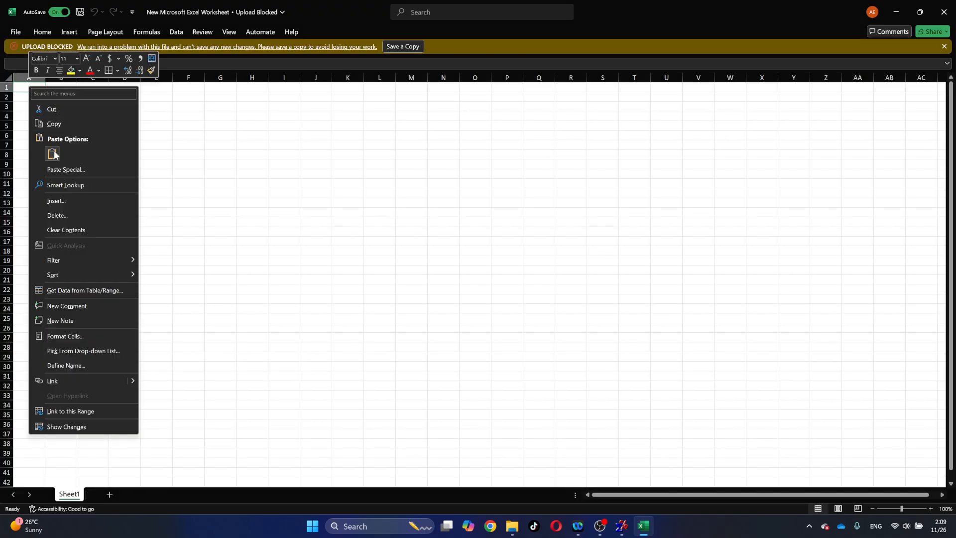
pyautogui.click(53, 154)
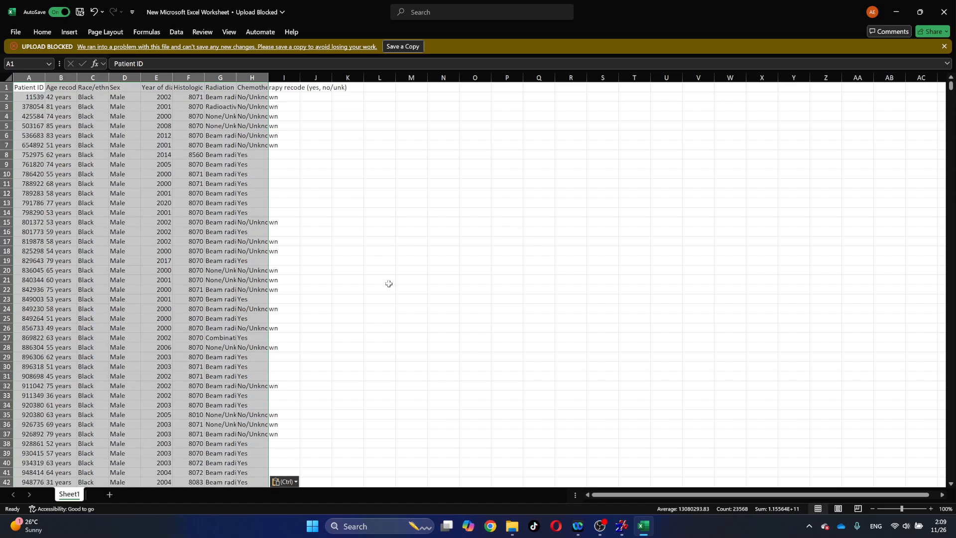
pyautogui.click(346, 202)
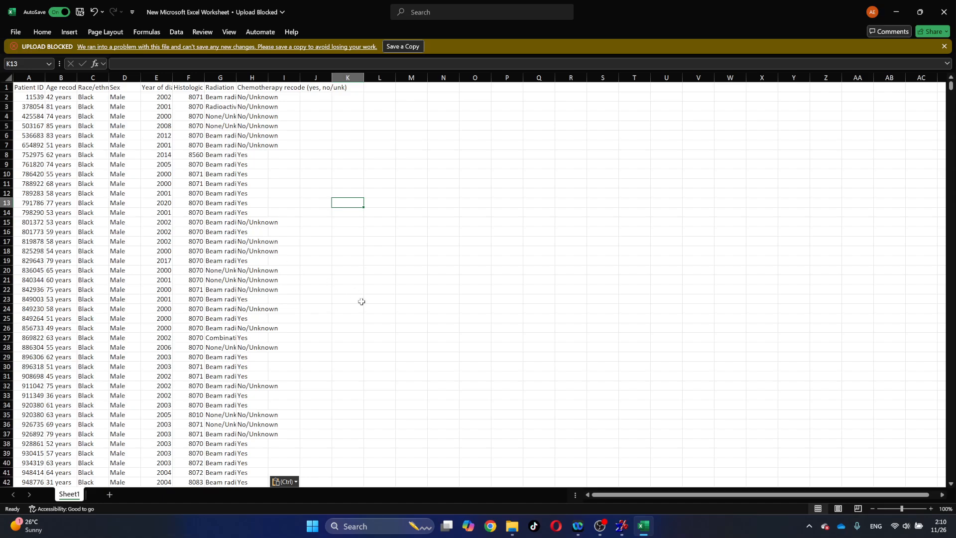
pyautogui.click(596, 529)
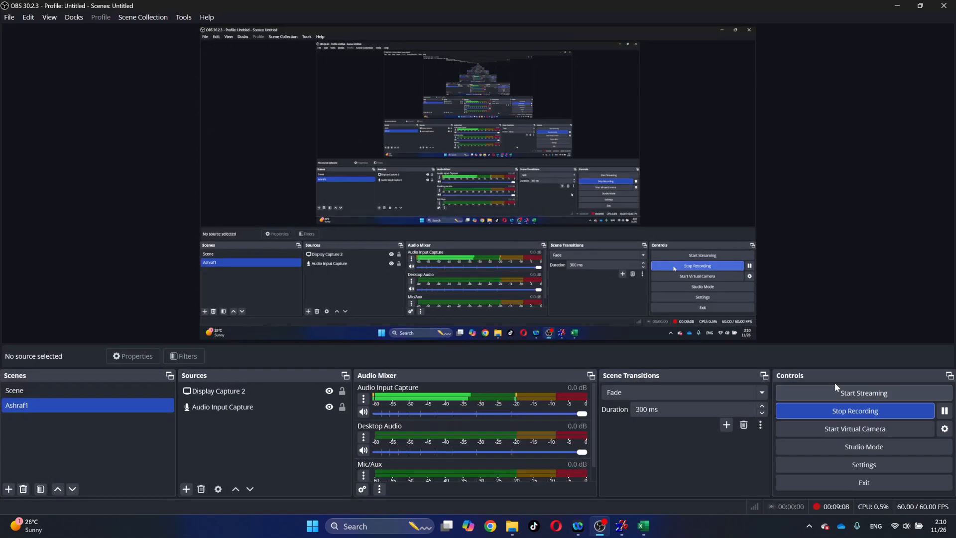